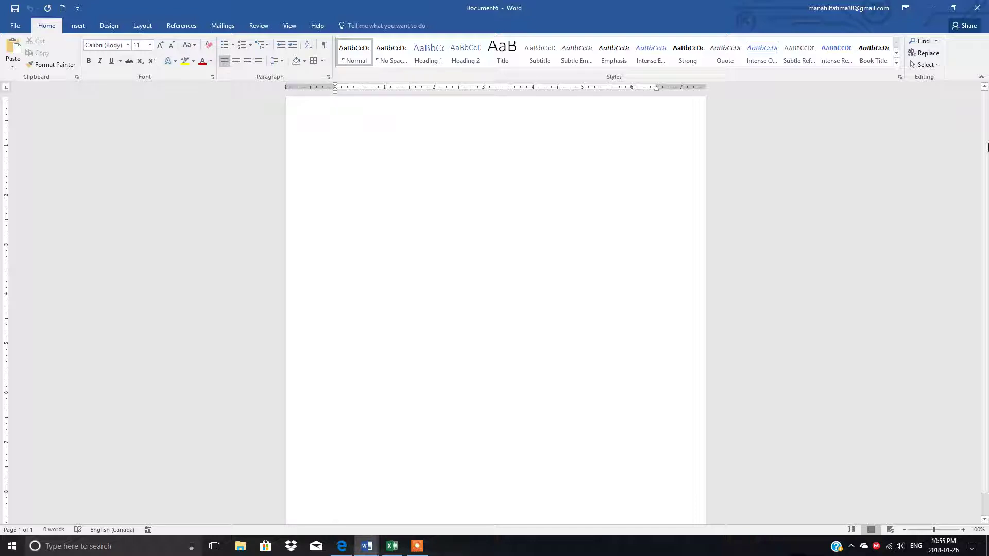
Step: Add a few empty lines to the blank document and bring up the Insert tools
key("Return")
key("Return")
key("Return")
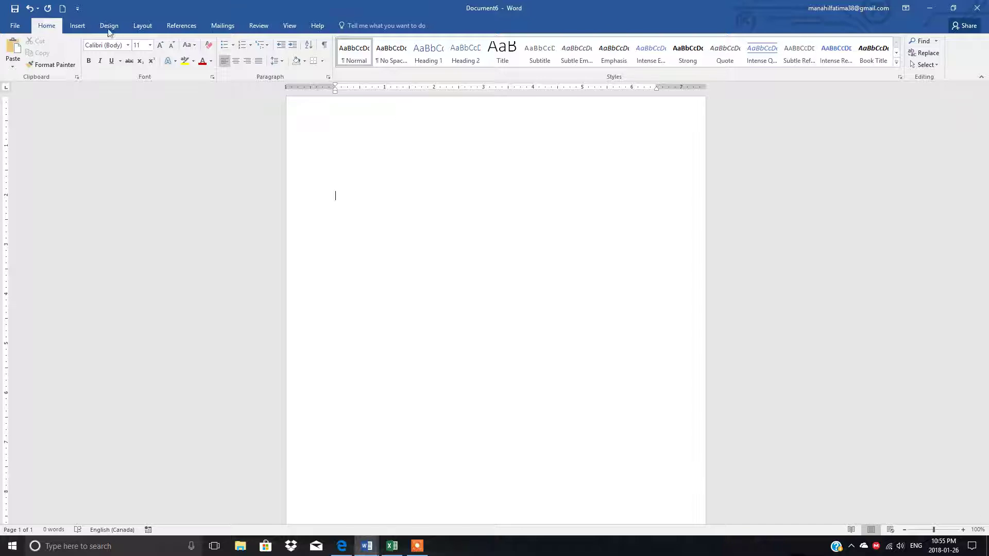
left_click(77, 26)
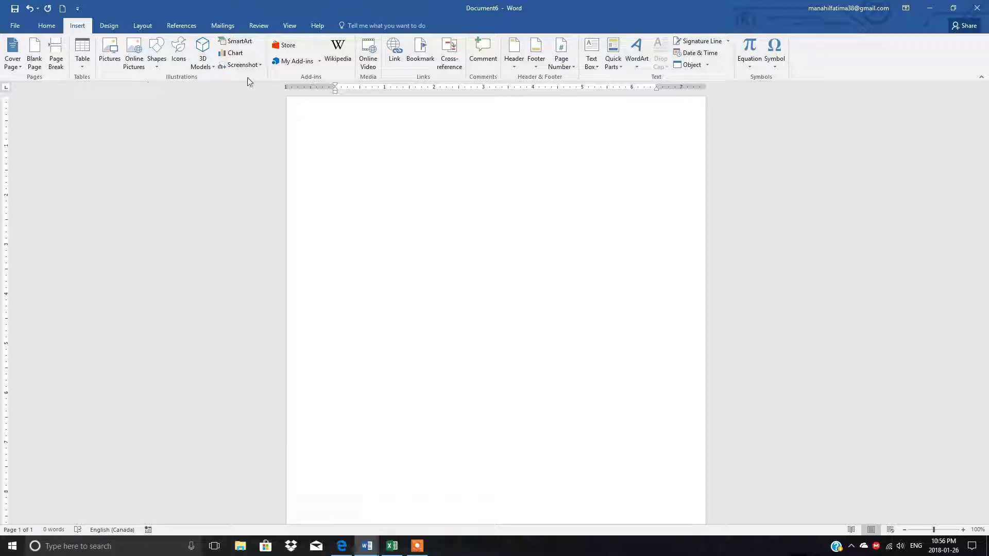
Step: Draw a wide rectangle across the top of the page, about 1.5" by 6.12"
left_click(158, 69)
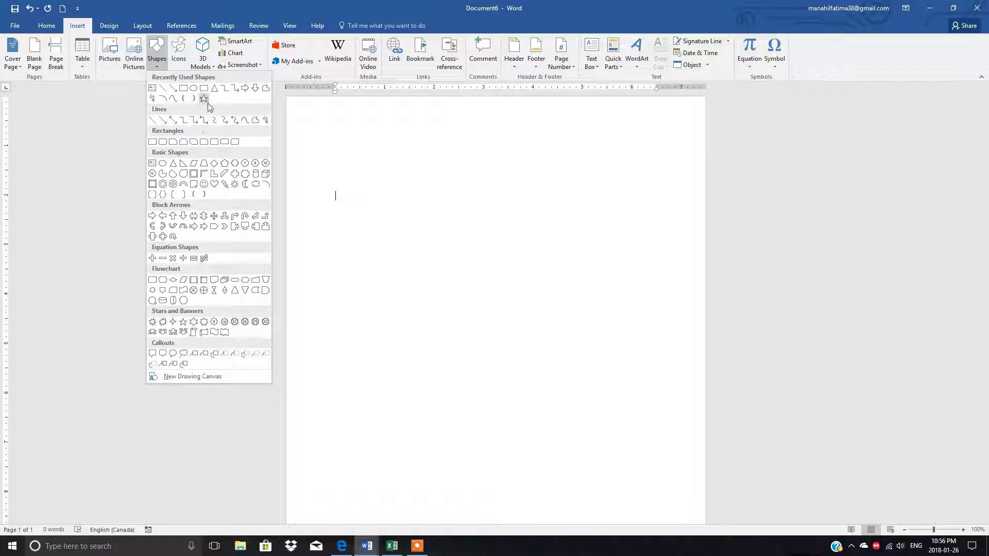
left_click(184, 89)
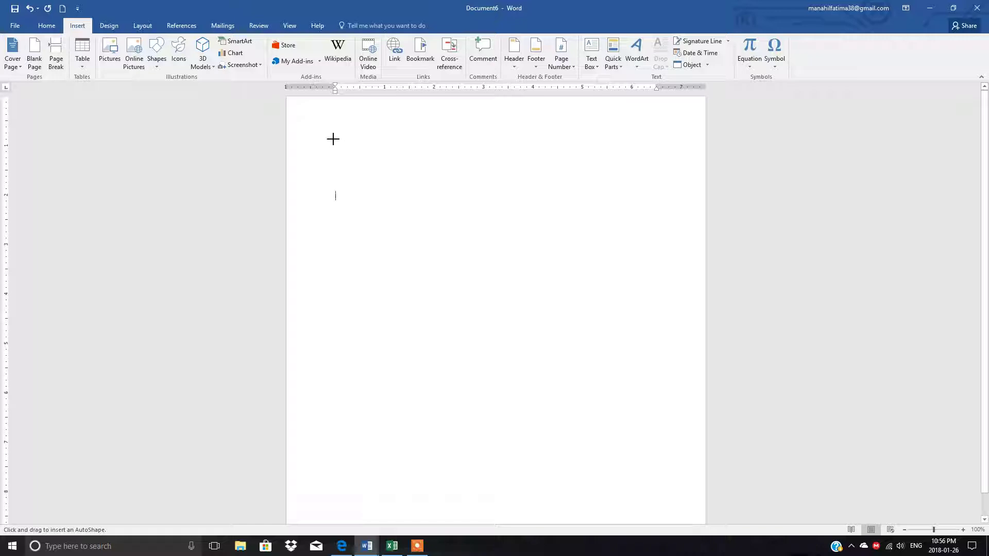
mouse_move(333, 133)
left_mouse_down()
mouse_move(337, 191)
mouse_move(634, 209)
left_mouse_up()
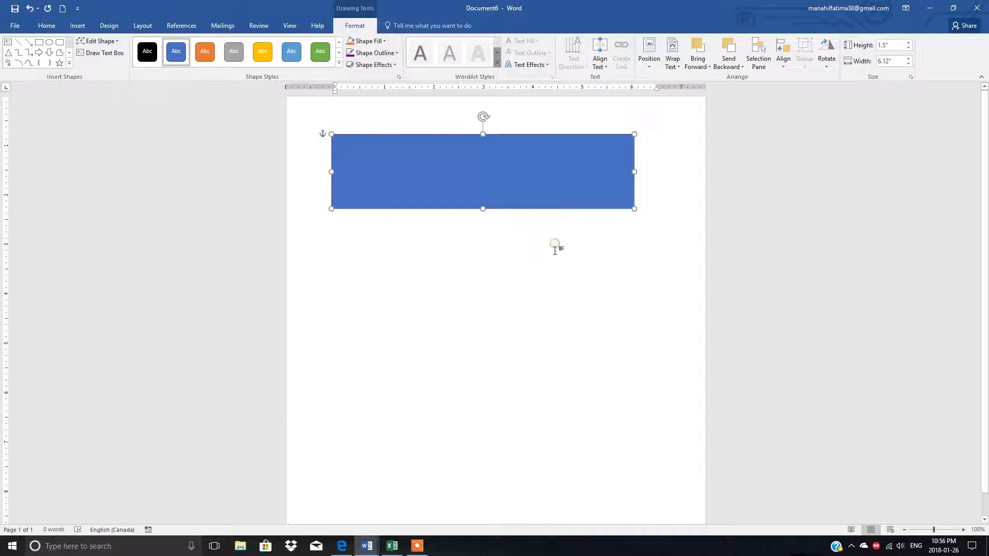
Step: Resize the blue rectangle to 5.9" wide by 1.1" high
left_click(556, 251)
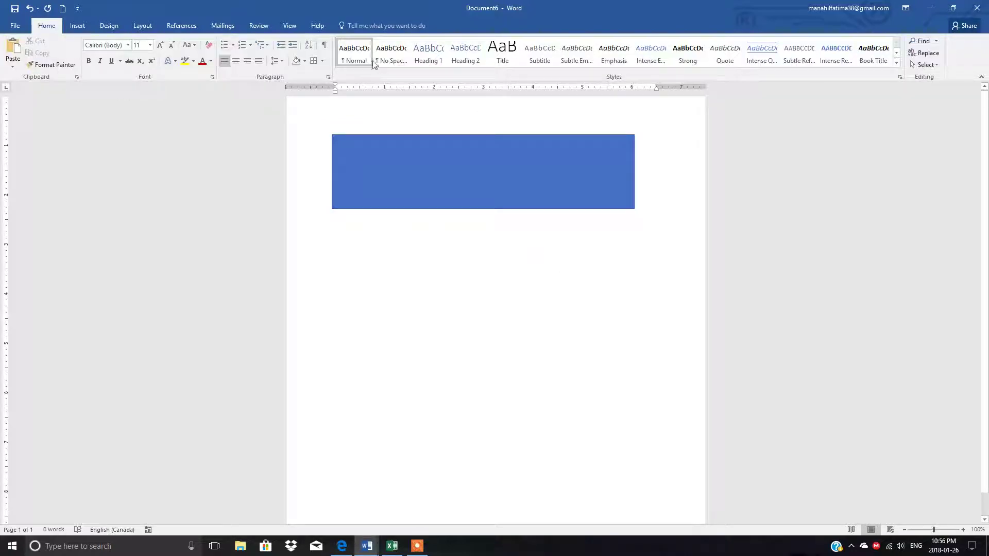
double_click(460, 169)
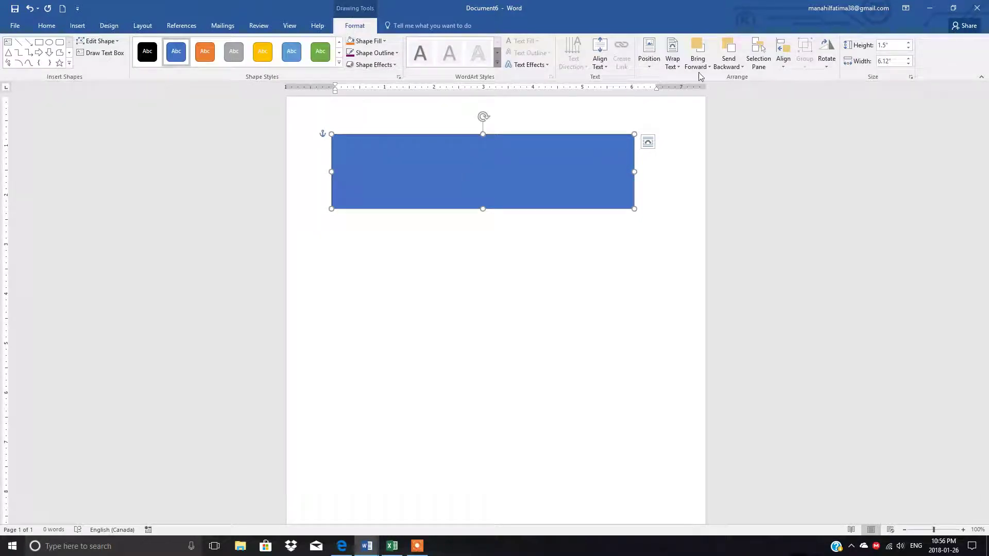
left_click(908, 64)
left_click(908, 64)
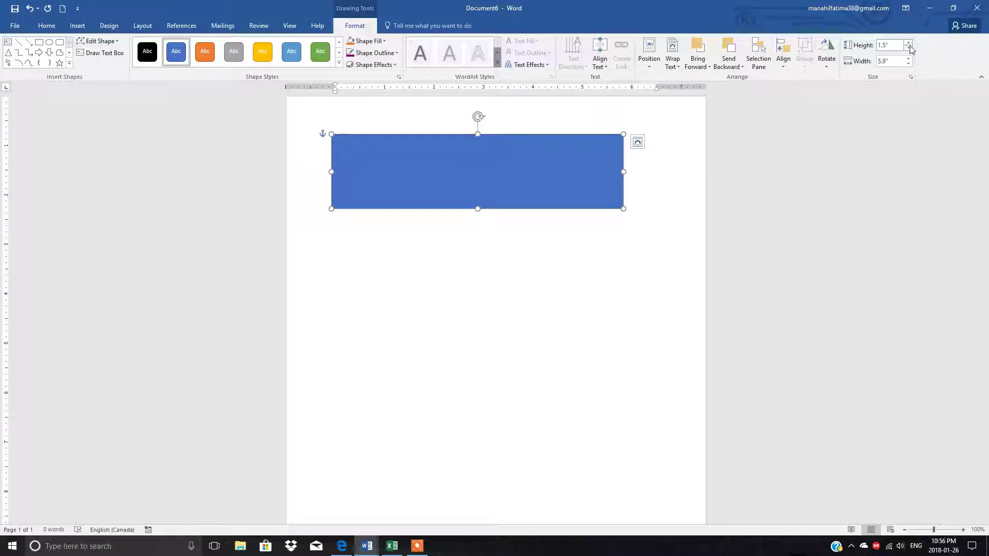
left_click(909, 48)
left_click(909, 48)
left_click(908, 48)
left_click(909, 47)
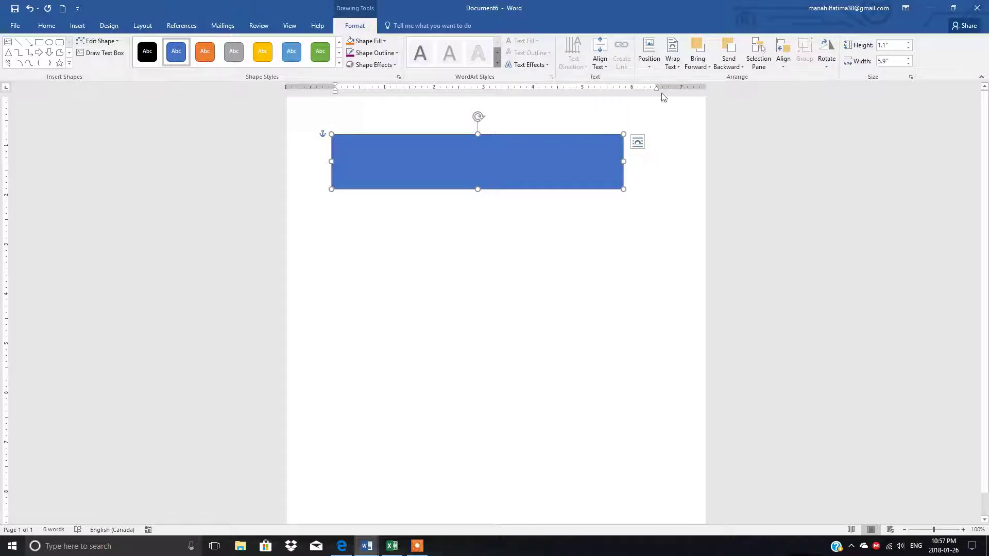
left_click(649, 67)
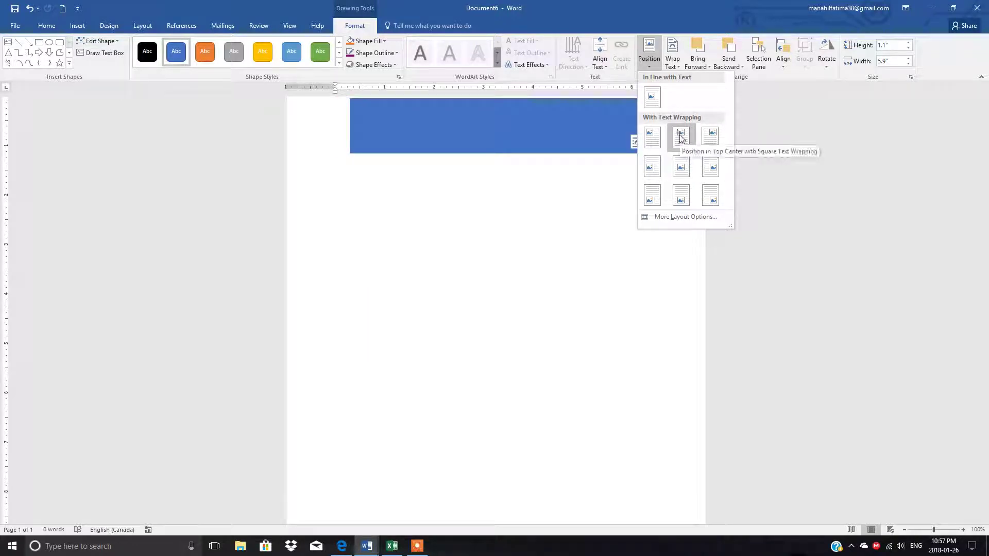
Step: Position the rectangle at top centre with square text wrapping
left_click(679, 136)
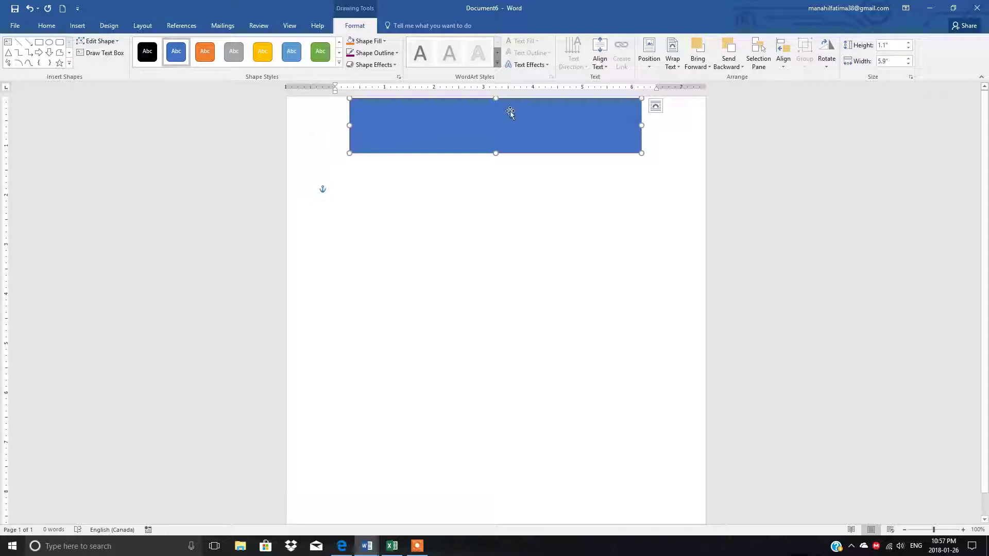
Step: Search online pictures for 'computer' and insert the computer clipart below the banner
left_click(75, 27)
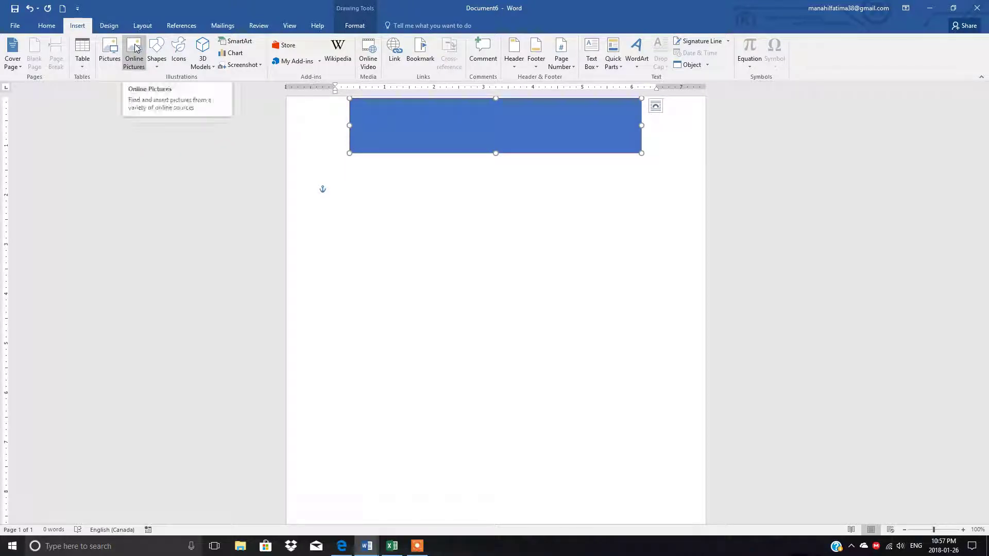
left_click(133, 47)
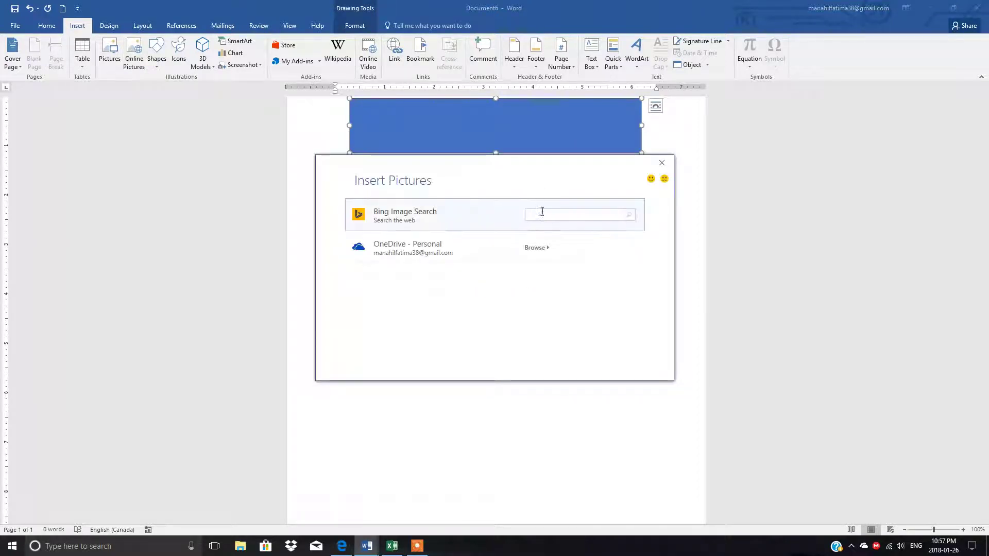
type("comp")
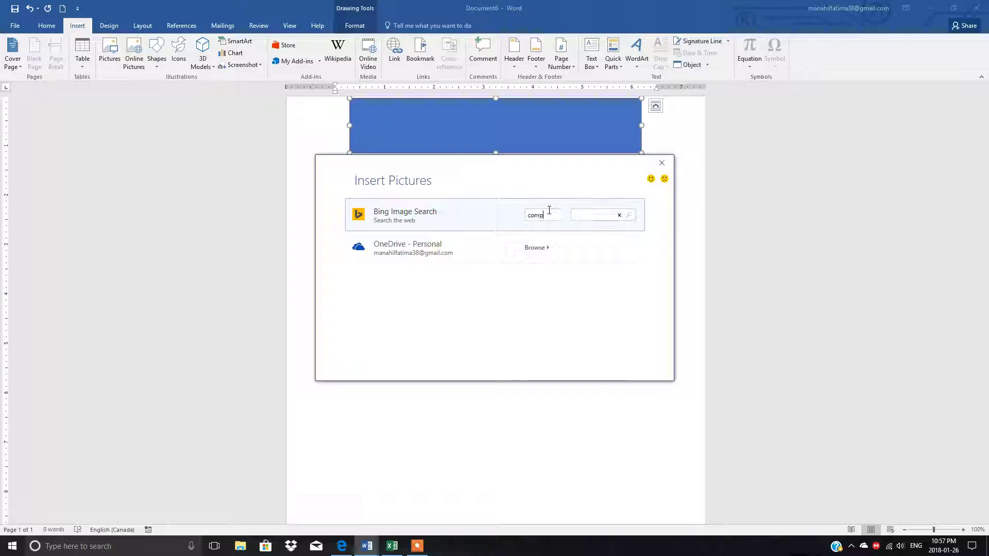
type("uter")
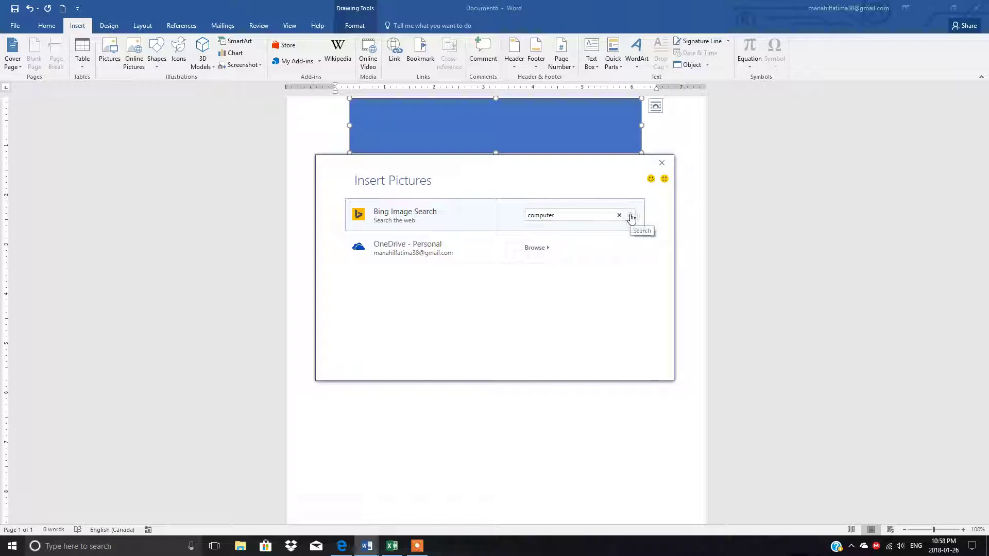
left_click(632, 218)
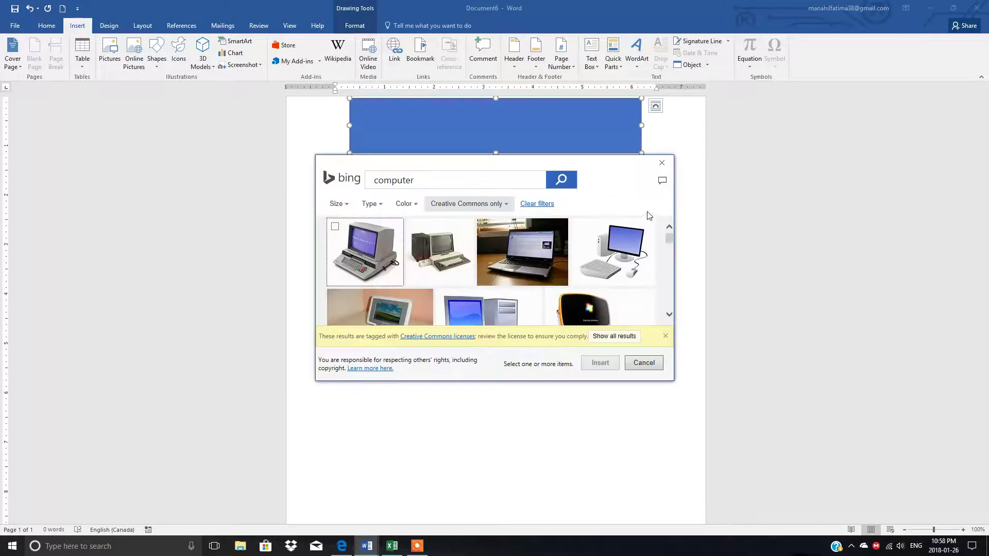
left_click(669, 315)
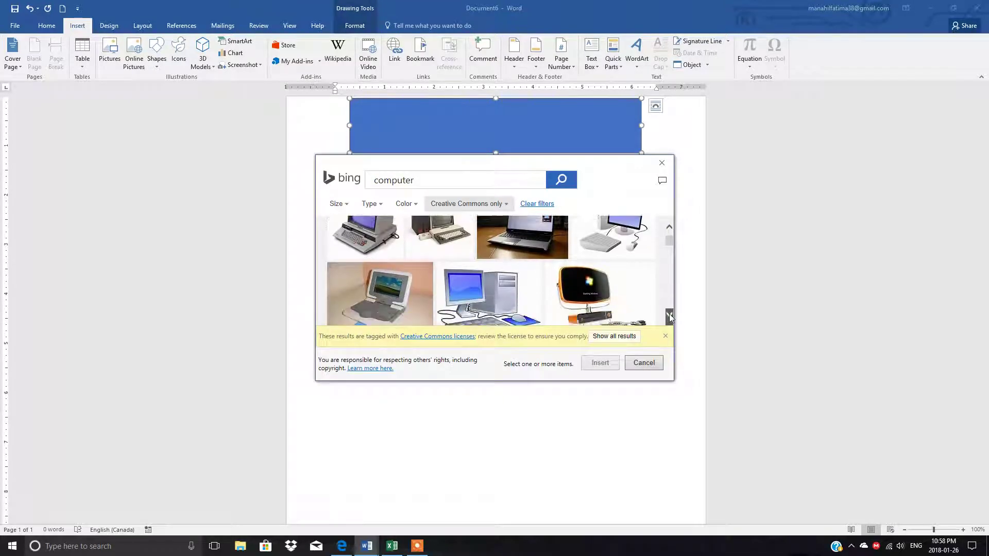
left_click(670, 239)
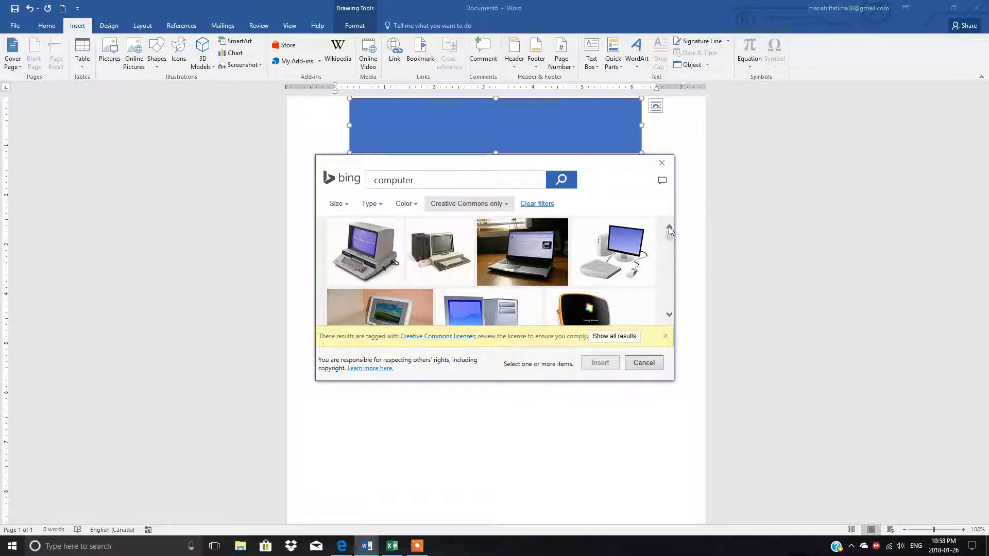
mouse_move(610, 246)
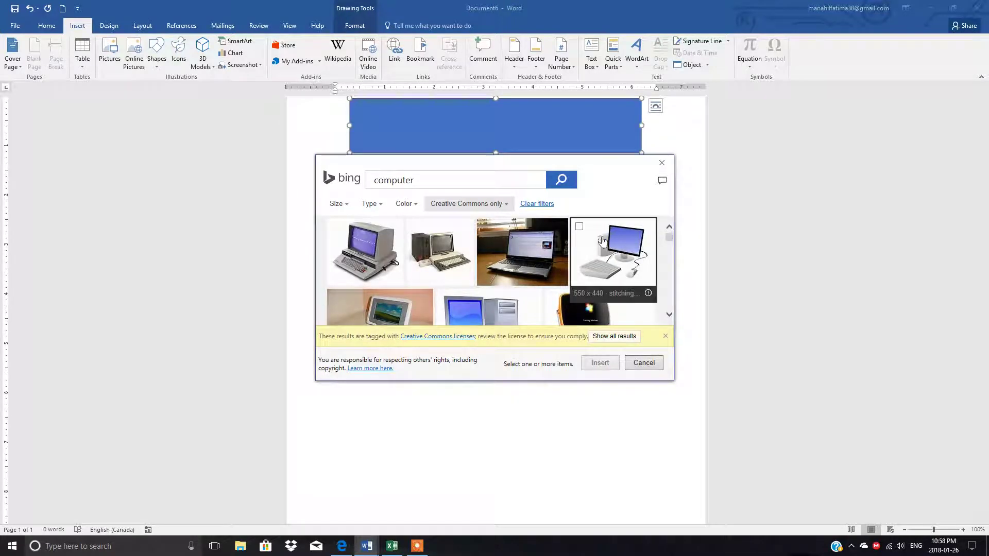
left_click(580, 229)
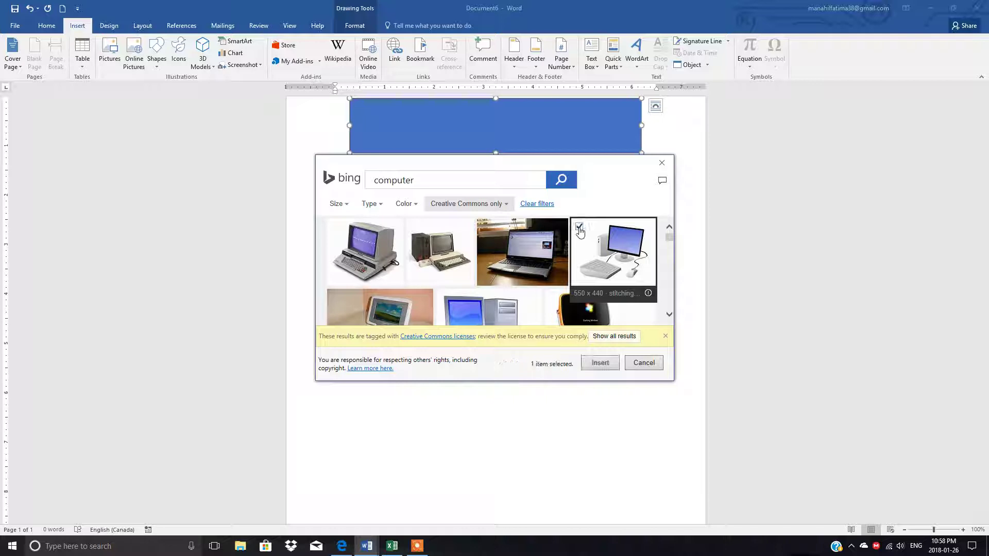
left_click(600, 363)
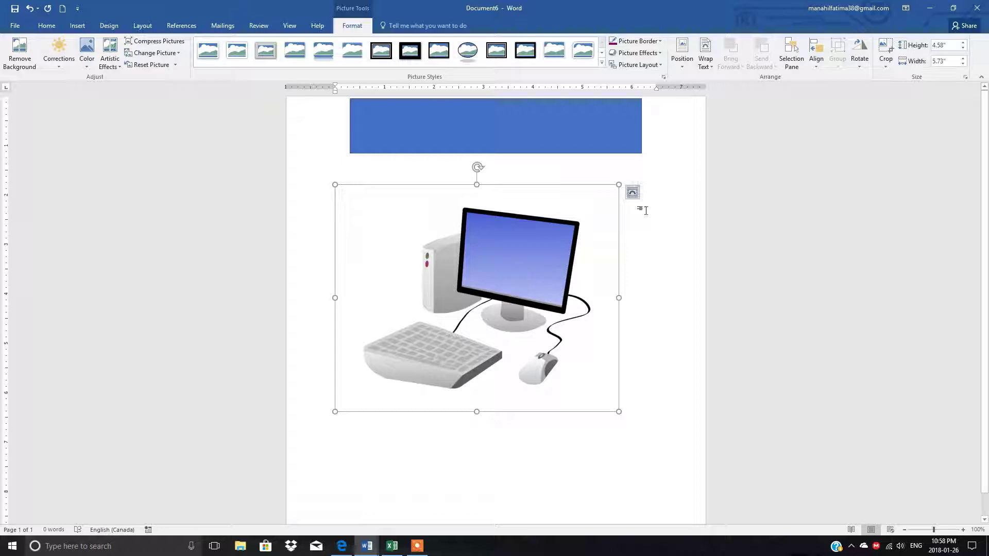
Step: Scale the computer picture to 10% height with locked aspect ratio, about 0.46" by 0.58"
left_click(633, 194)
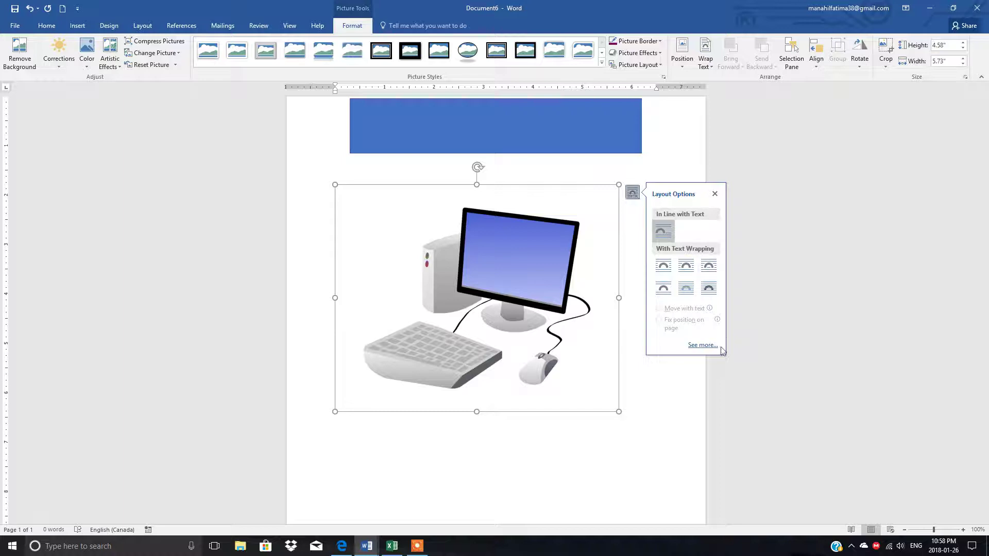
left_click(703, 345)
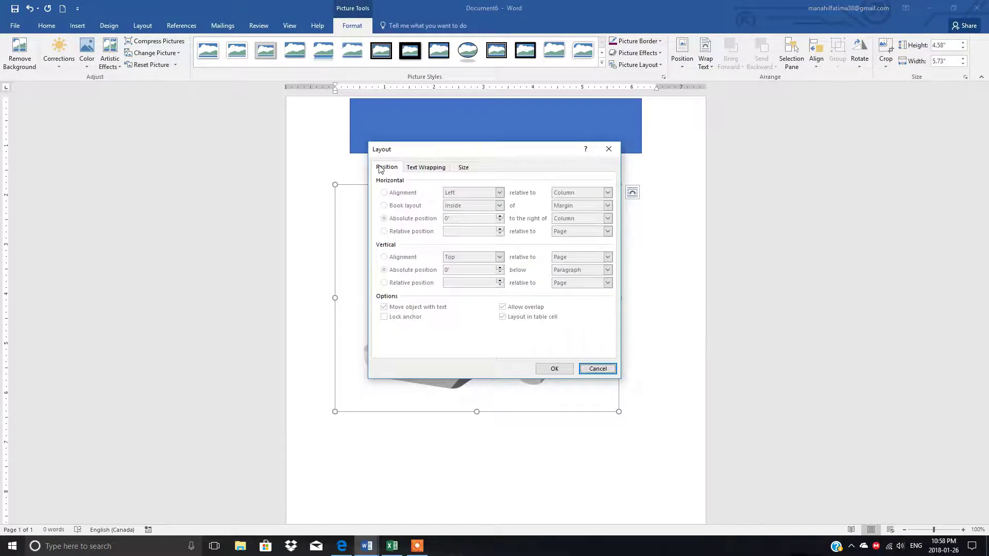
left_click(464, 171)
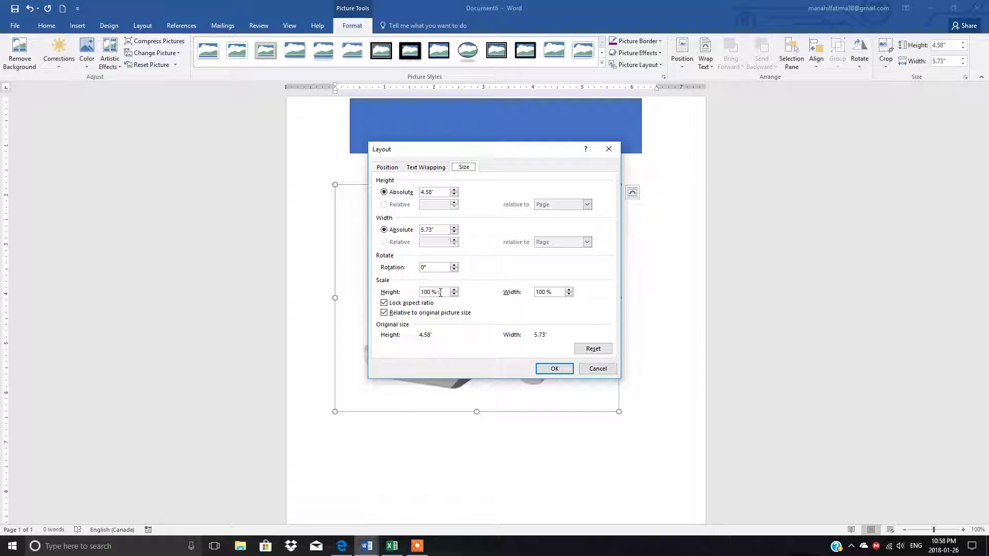
left_click_drag(441, 293, 411, 292)
type("10")
left_click(555, 291)
left_click(554, 368)
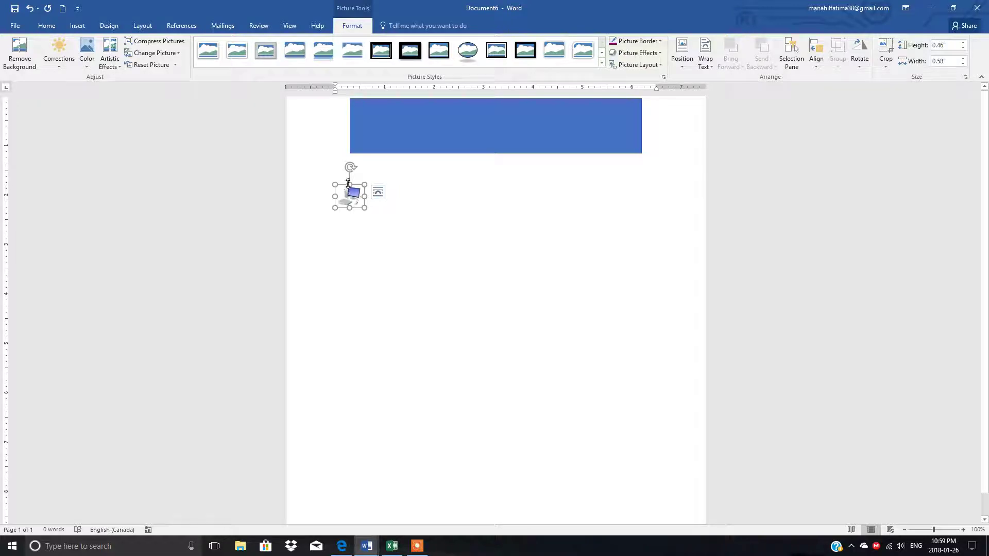
Step: Enlarge the computer picture to about 0.8" by 1.01" and review its wrapping
left_click(963, 60)
left_click(963, 59)
left_click(963, 59)
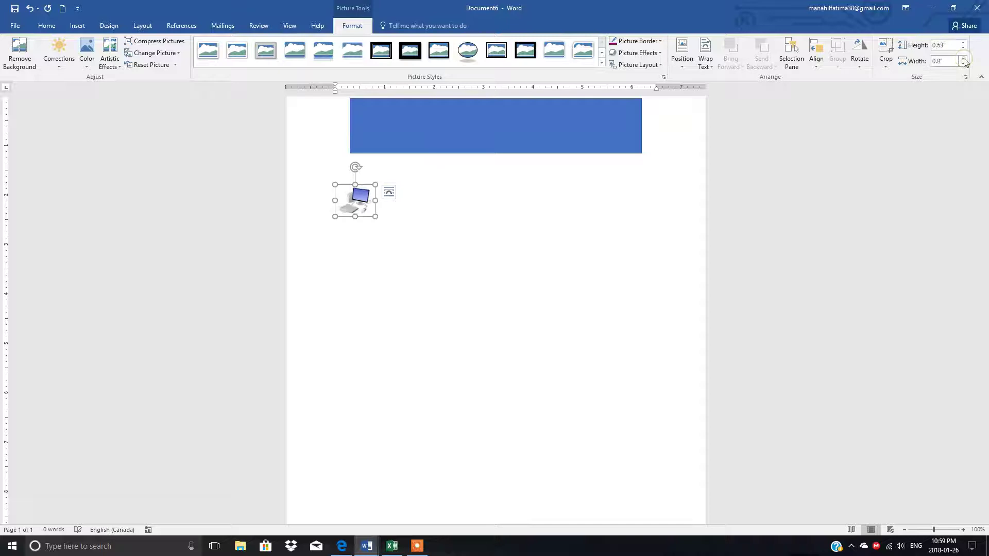
left_click(963, 60)
left_click(963, 45)
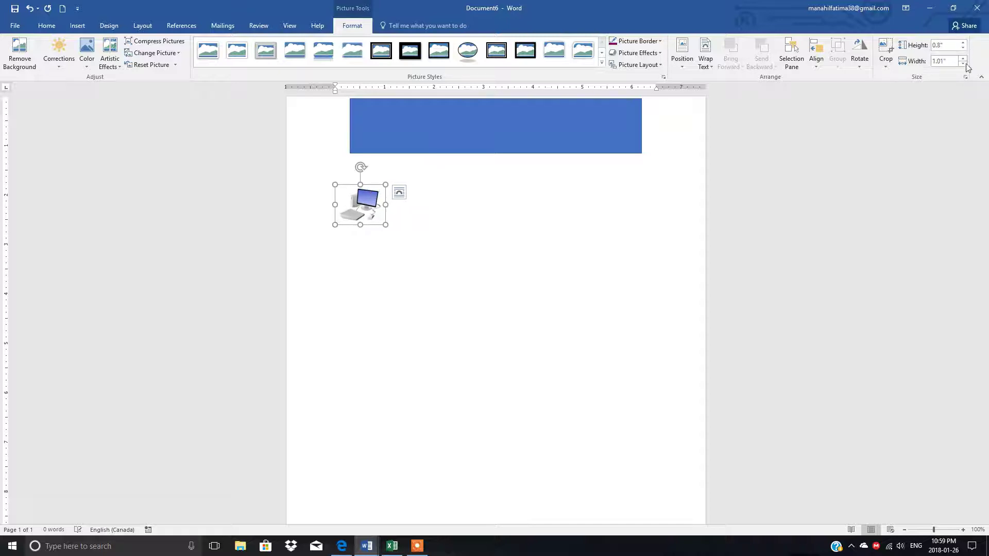
left_click(398, 196)
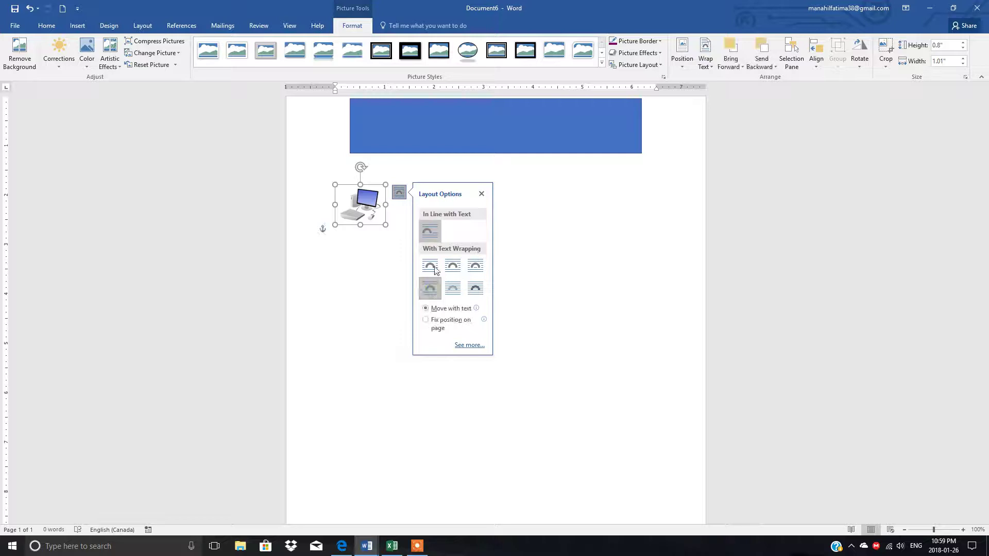
left_click(381, 280)
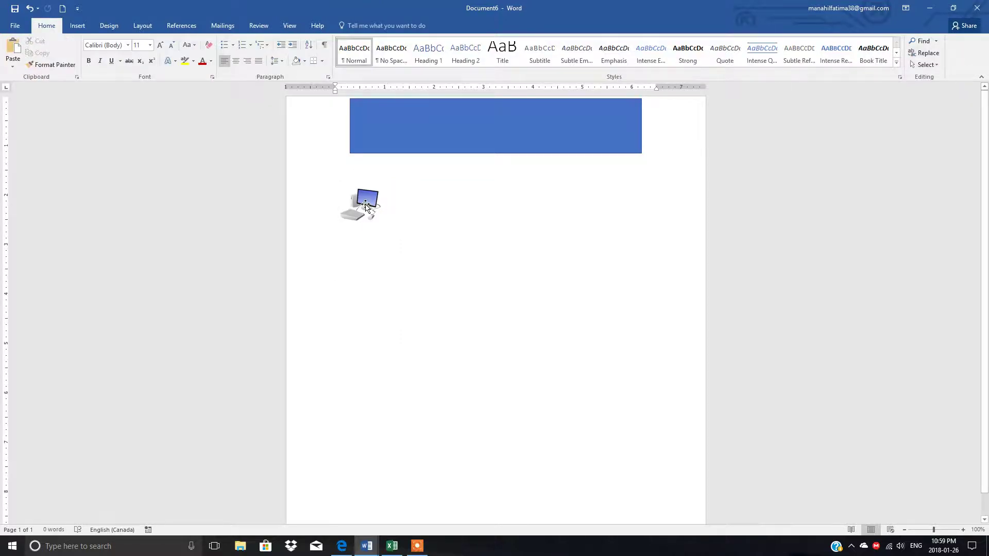
Step: Duplicate the computer picture and place one copy on each side of the banner
left_click(366, 205)
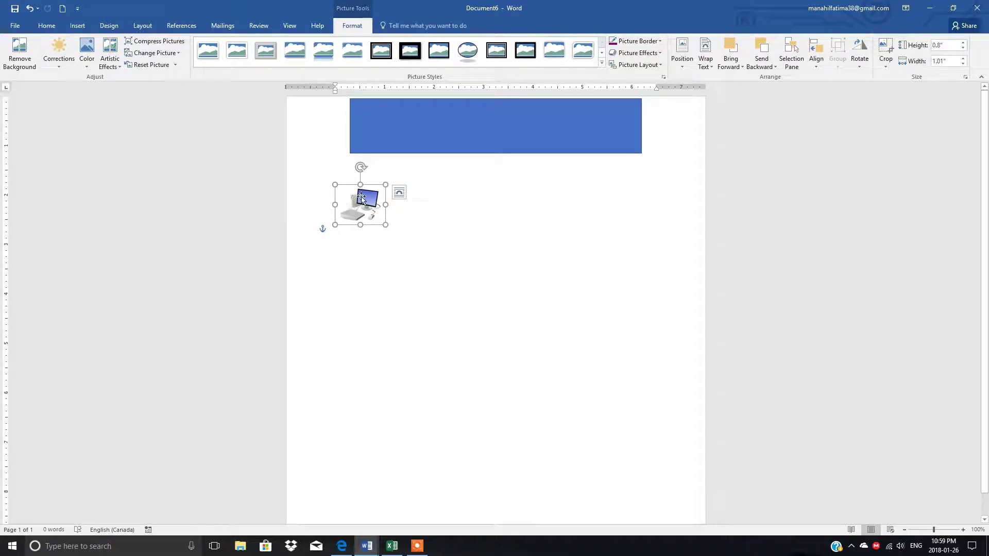
left_click(46, 25)
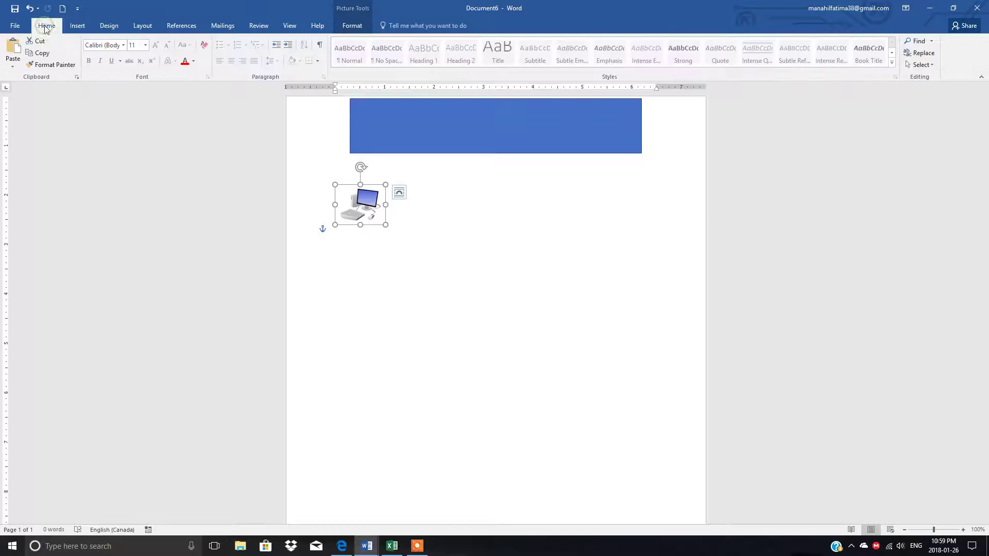
left_click(43, 54)
left_click(13, 50)
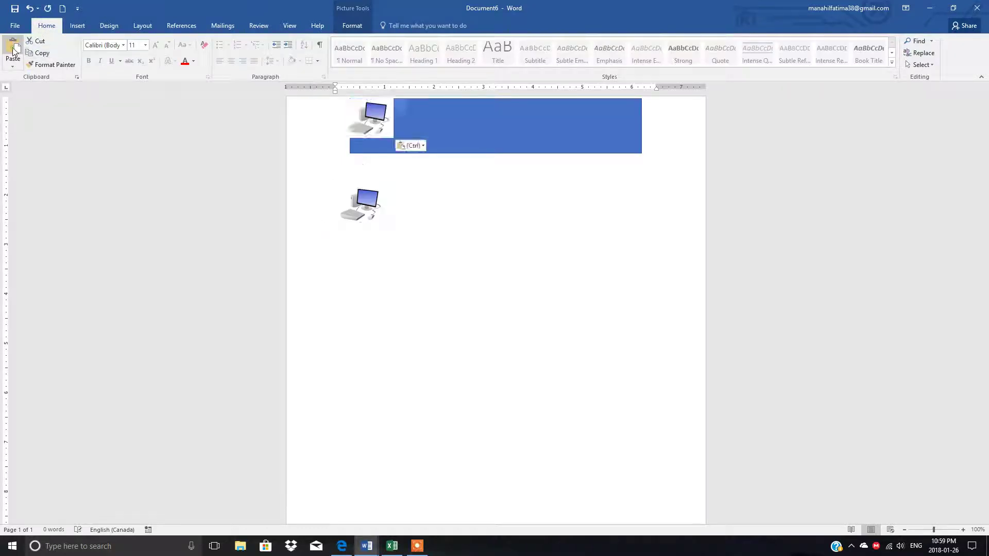
left_click_drag(363, 110, 662, 117)
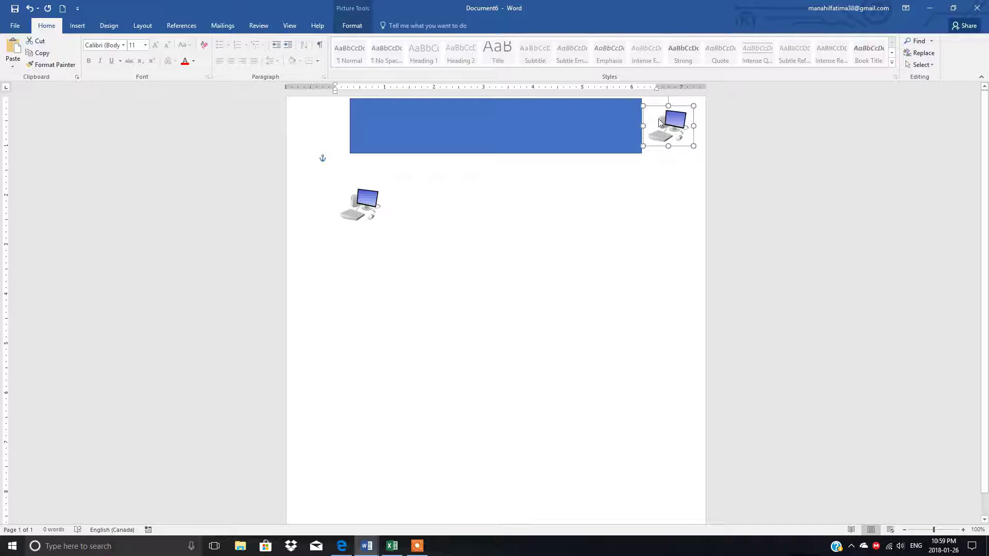
left_click_drag(357, 198, 323, 101)
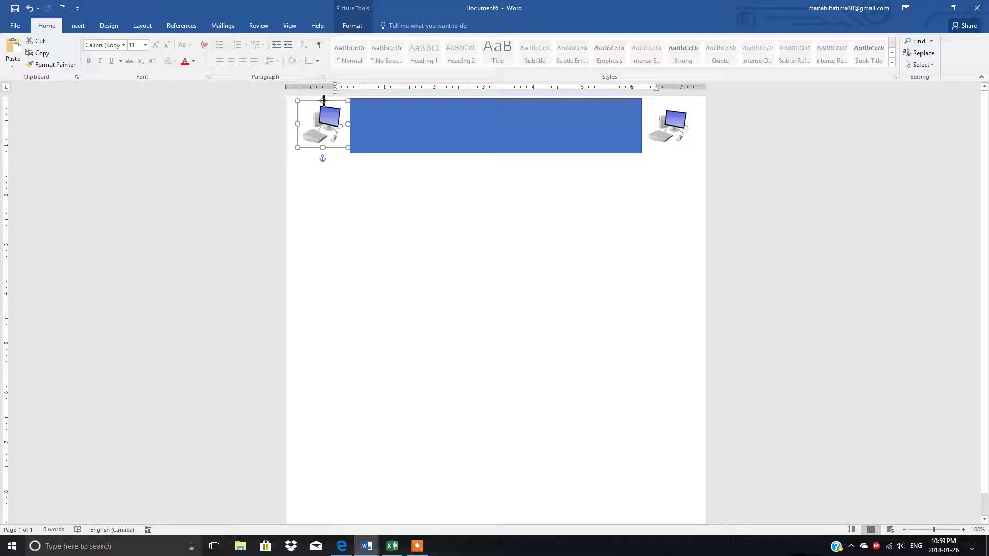
Step: Stretch both computer pictures to match the banner's height
left_click_drag(322, 147, 350, 128)
left_click(668, 119)
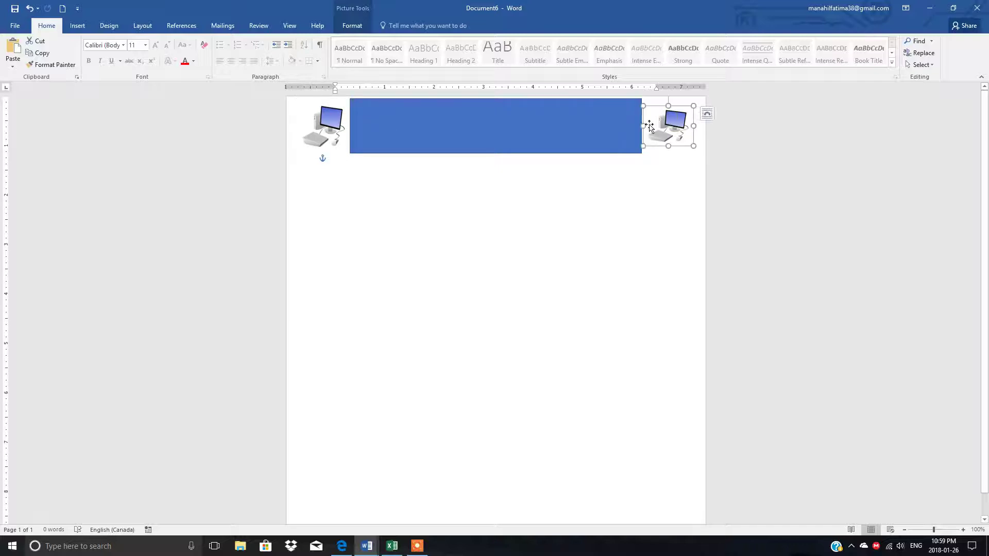
left_click_drag(668, 106, 668, 100)
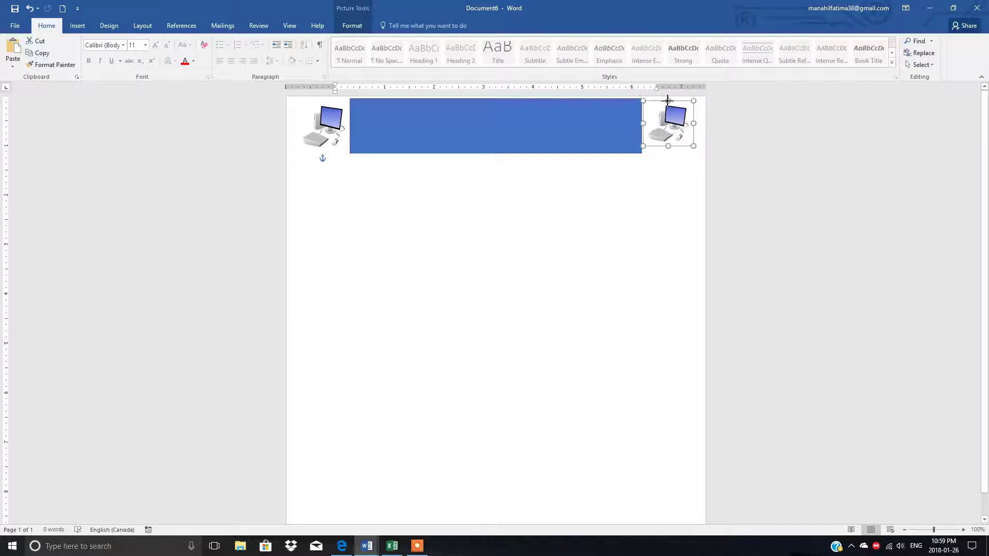
left_click_drag(668, 147, 642, 126)
left_click(636, 180)
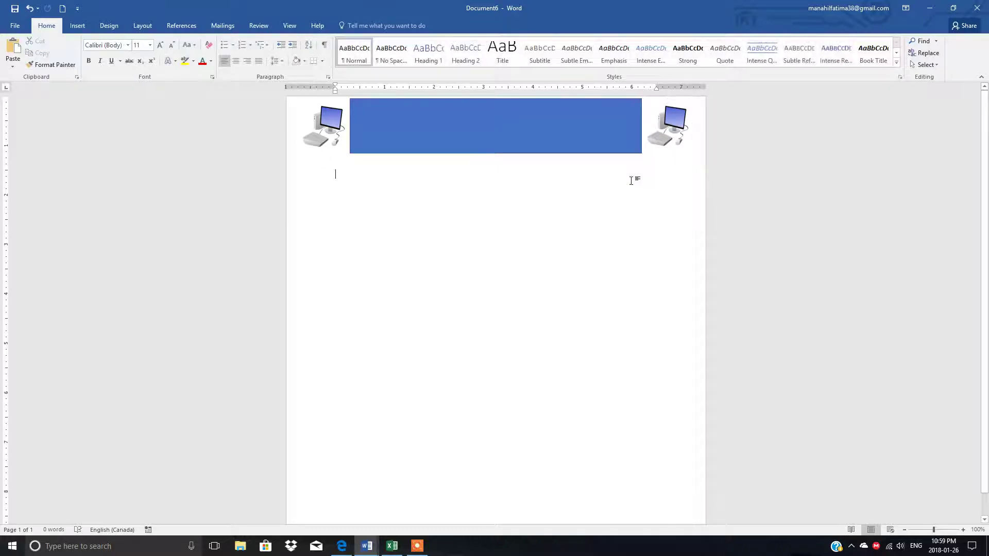
Step: Apply the Subtle Effect – Orange, Accent 2 shape style to the banner rectangle
left_click(415, 129)
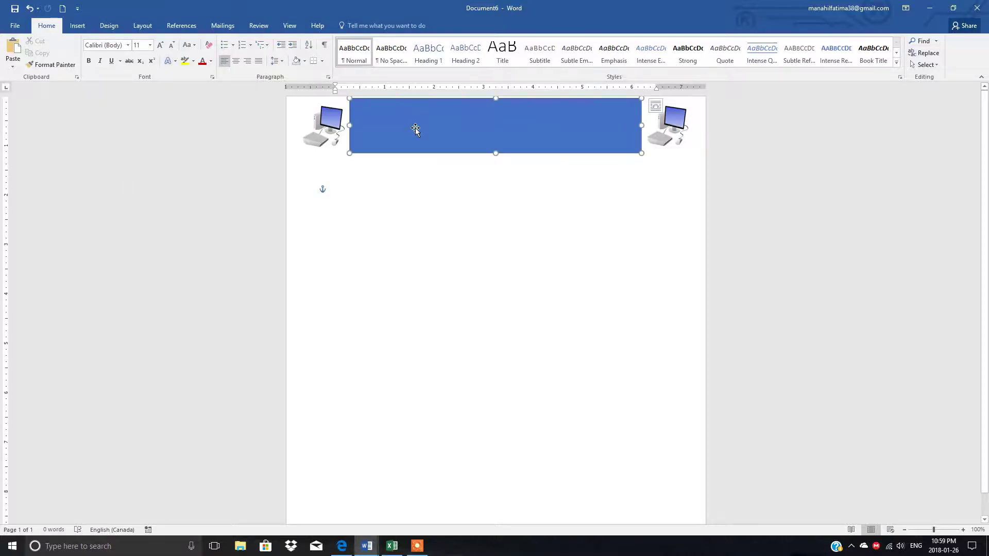
double_click(437, 121)
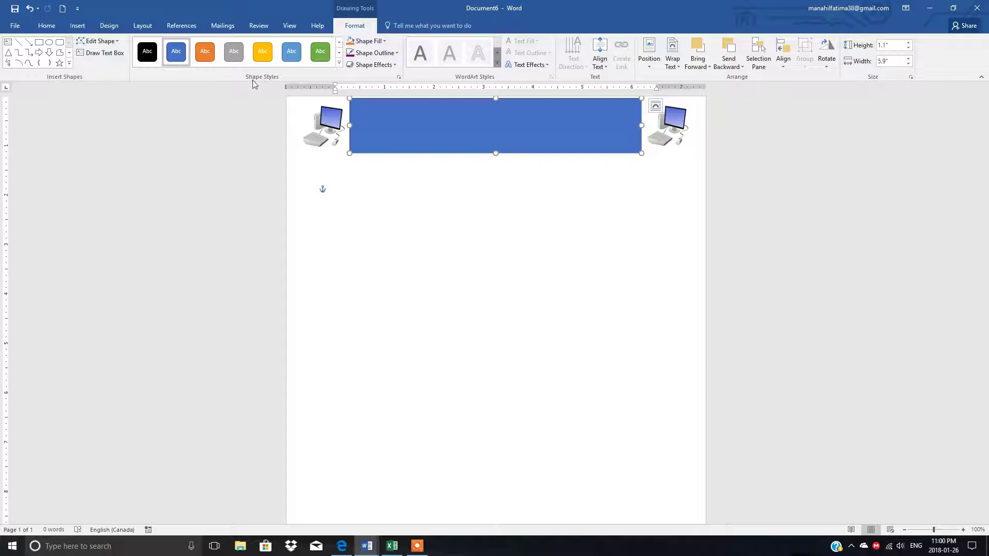
left_click(339, 63)
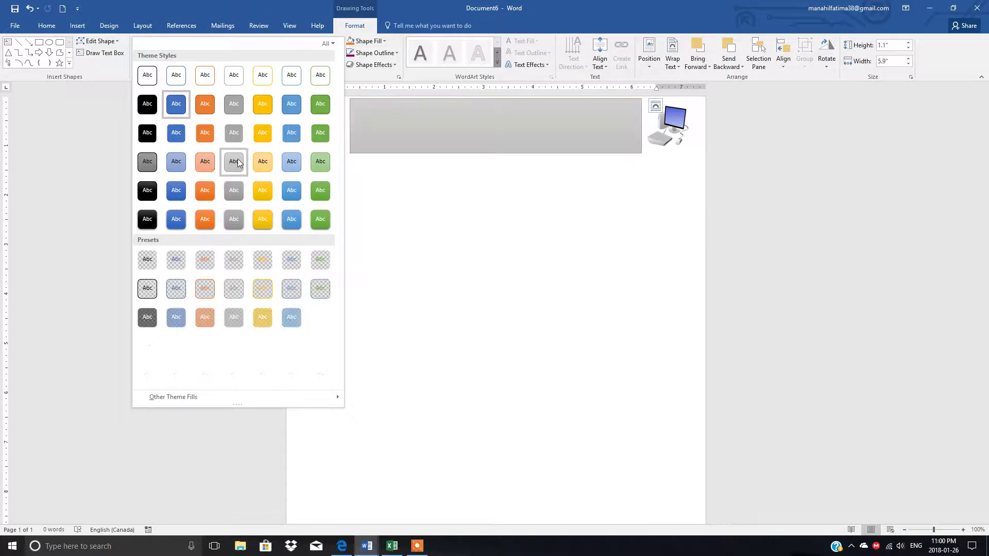
left_click(200, 163)
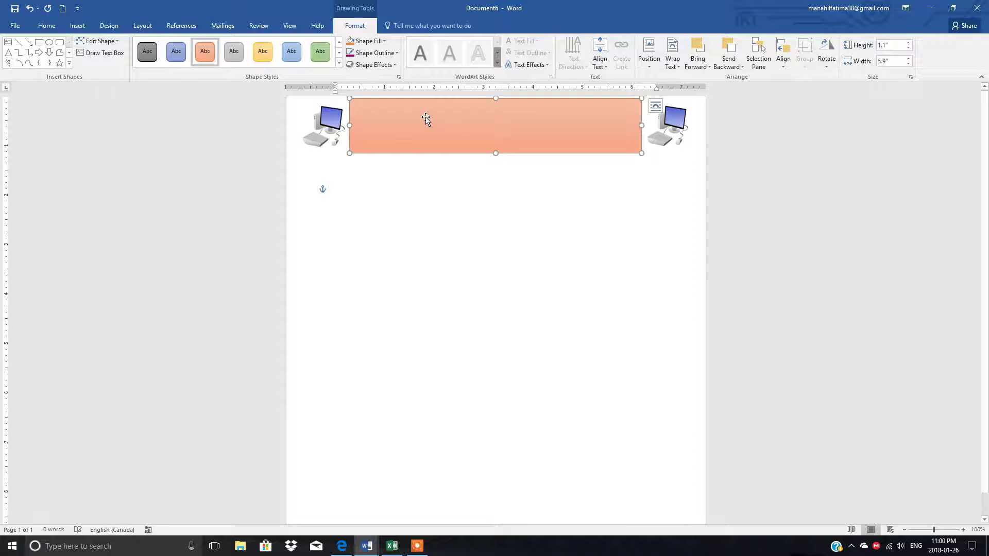
left_click(114, 29)
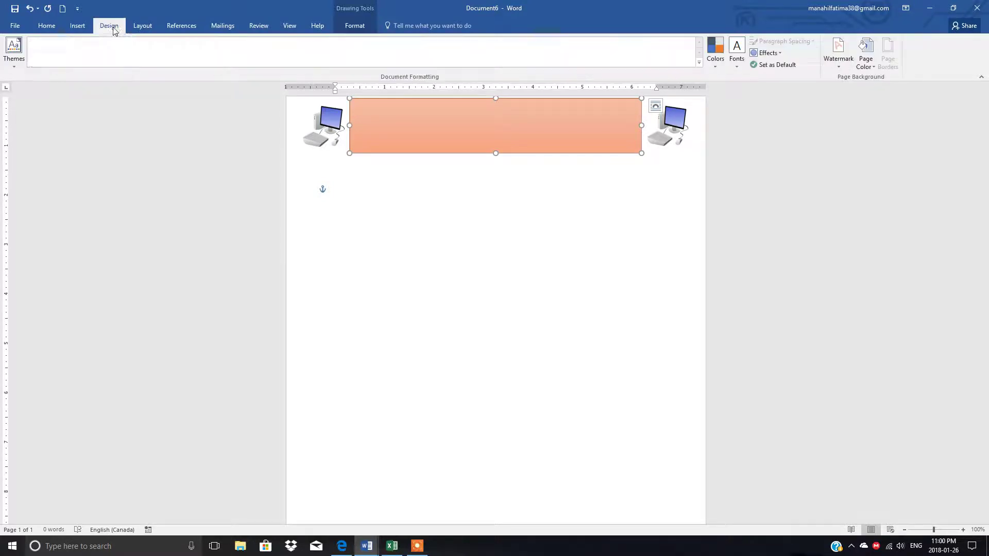
Step: Apply the Slice theme to the document, turning the banner a pink gradient
left_click(14, 71)
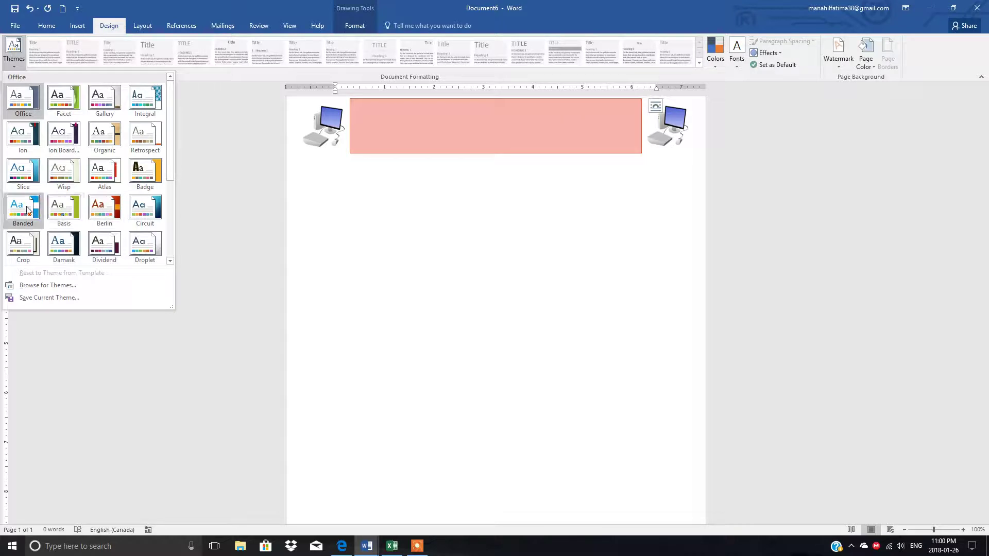
left_click(18, 167)
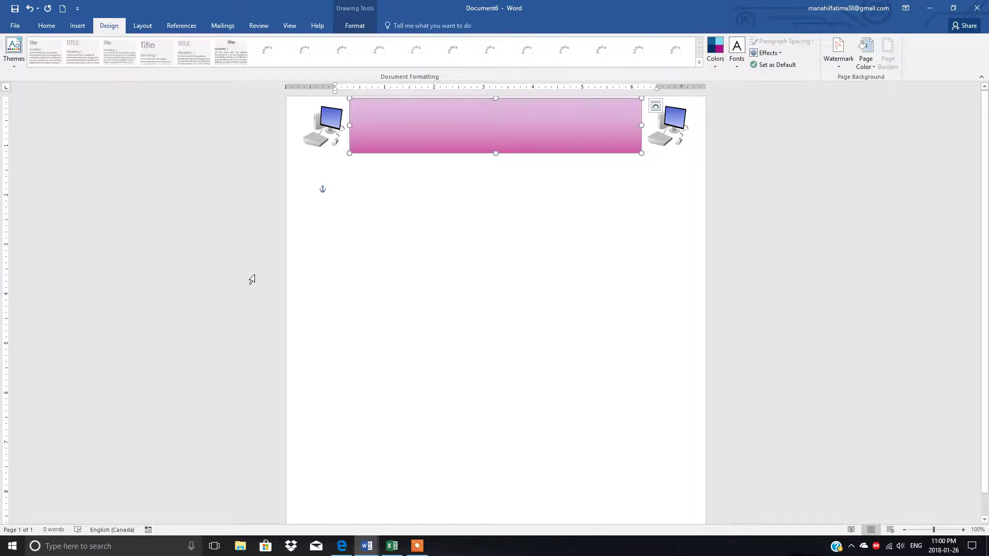
Step: Give the left computer picture a 3 pt pink border
left_click(329, 124)
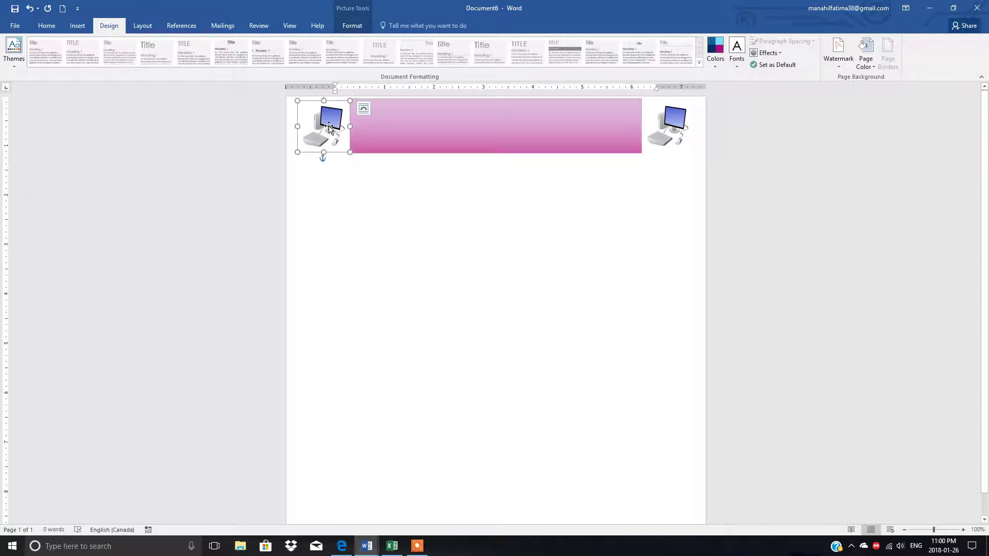
left_click(352, 27)
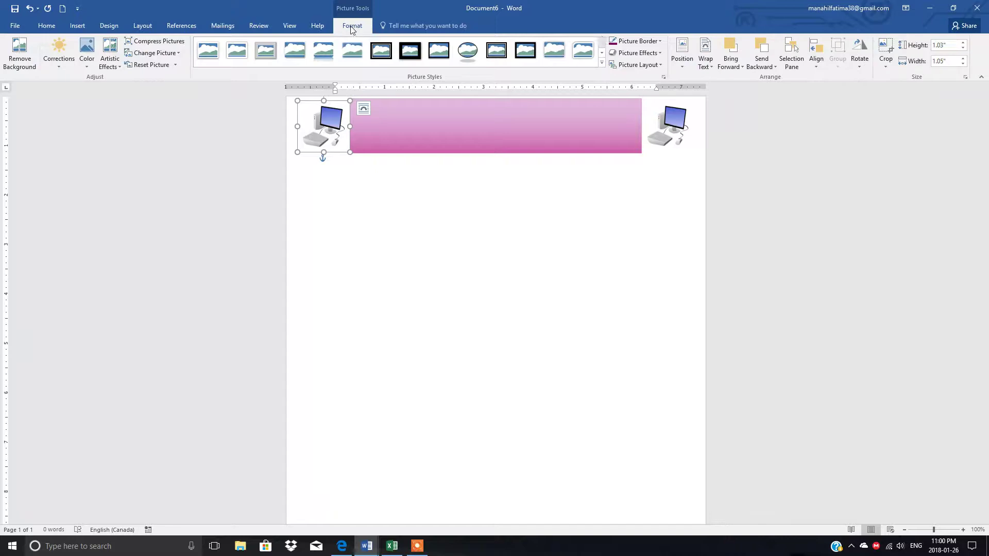
left_click(660, 41)
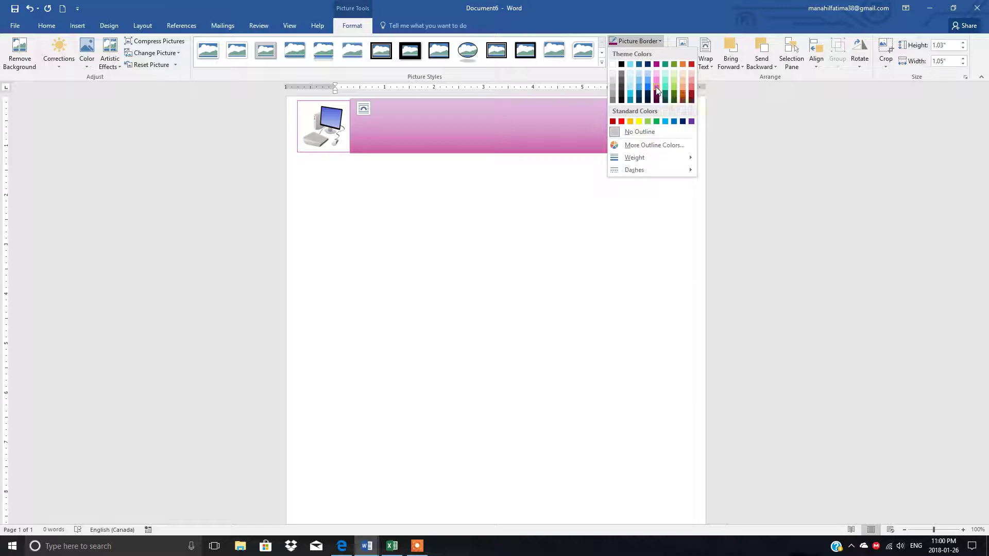
left_click(656, 91)
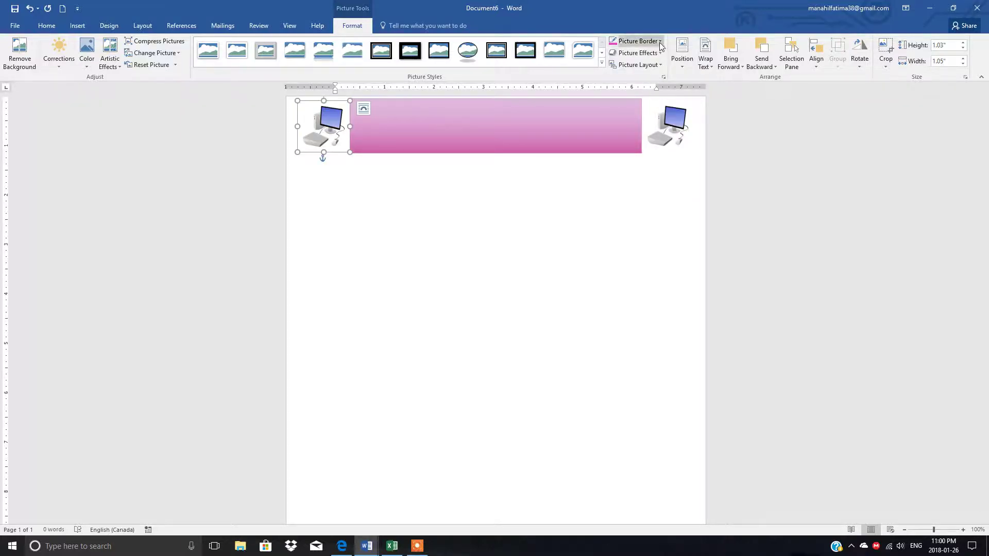
left_click(621, 42)
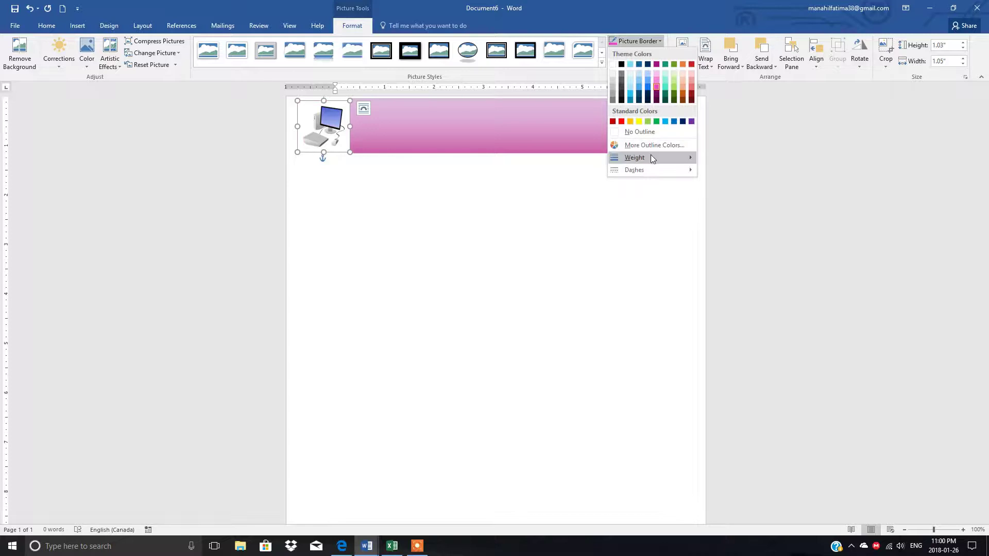
mouse_move(650, 156)
left_click(737, 227)
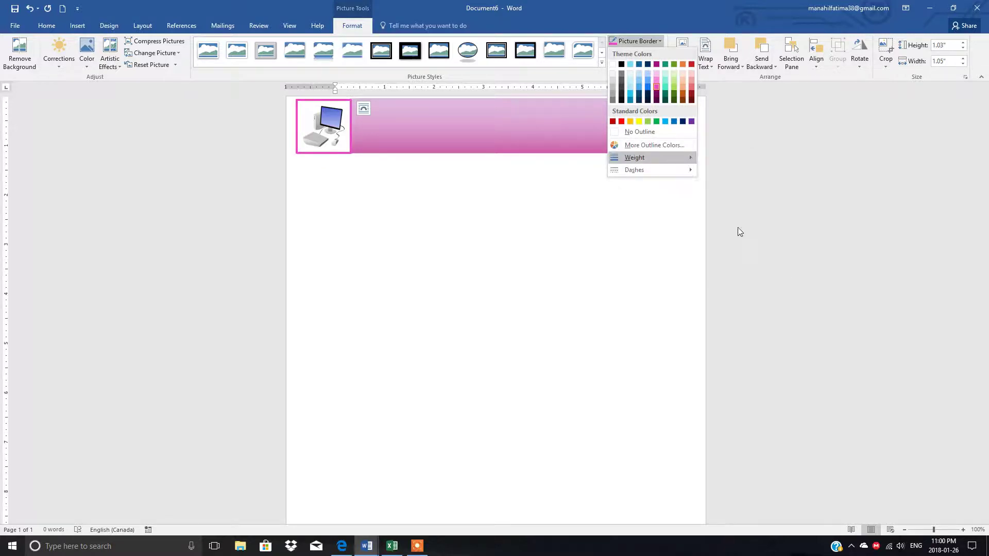
Step: Give the right computer picture a matching 3 pt pink border
left_click(671, 126)
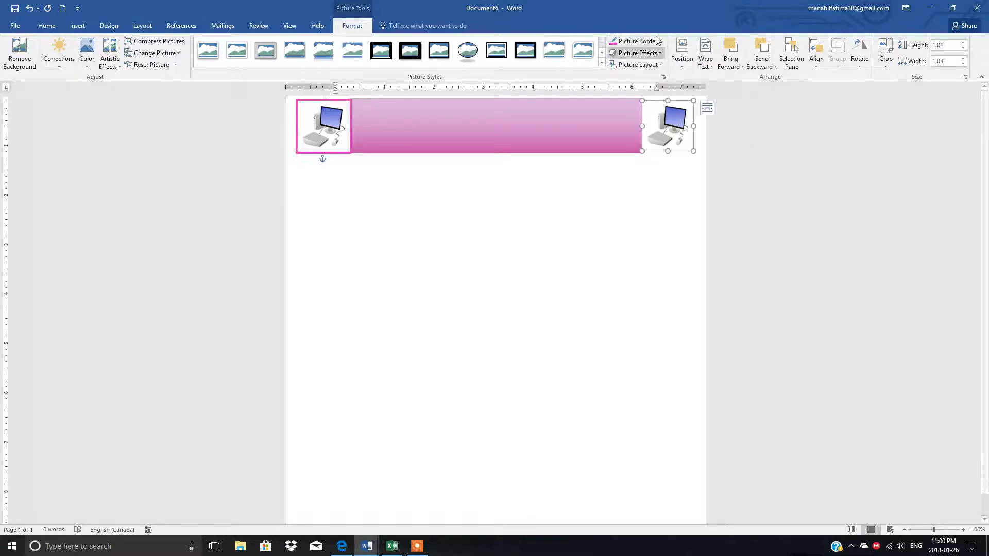
left_click(660, 42)
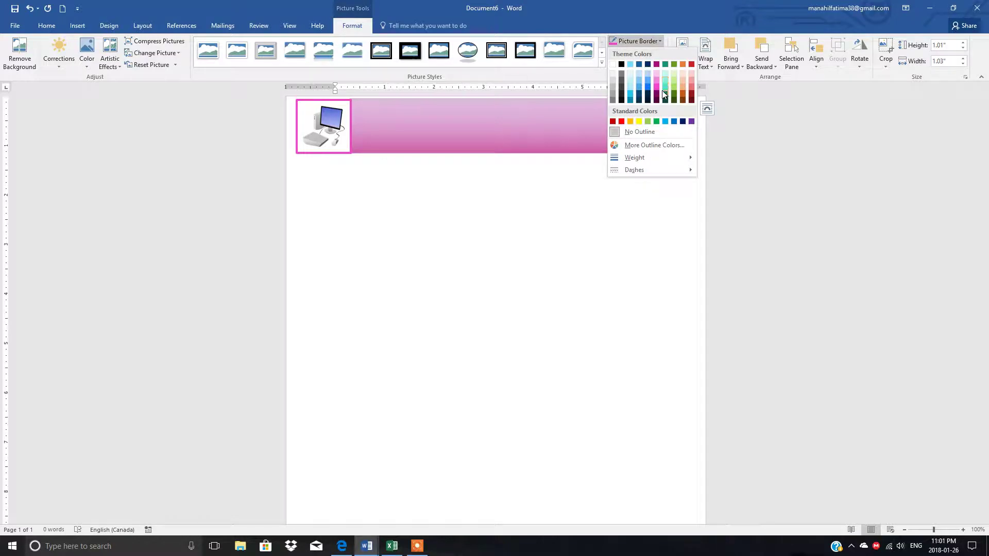
left_click(656, 90)
left_click(660, 41)
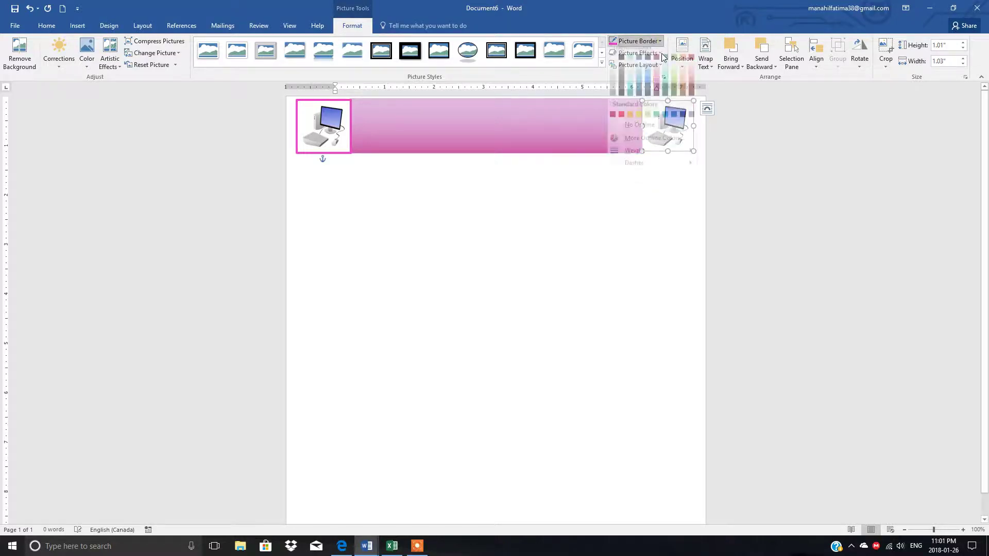
mouse_move(649, 157)
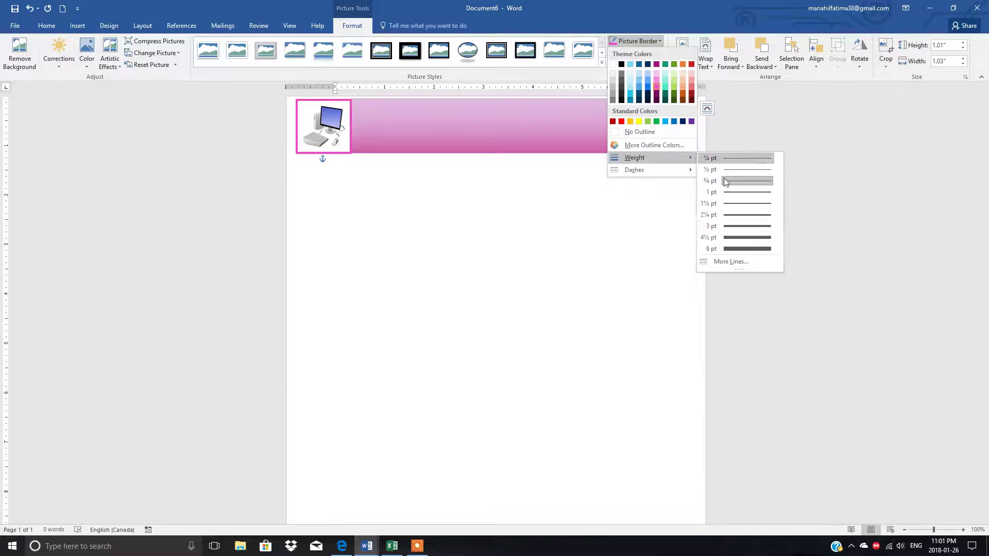
left_click(729, 224)
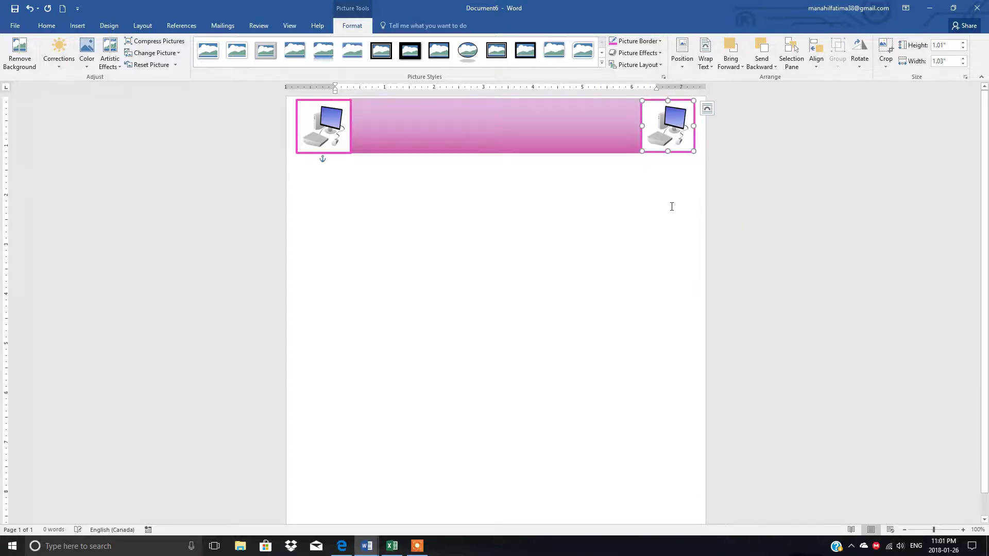
left_click(651, 209)
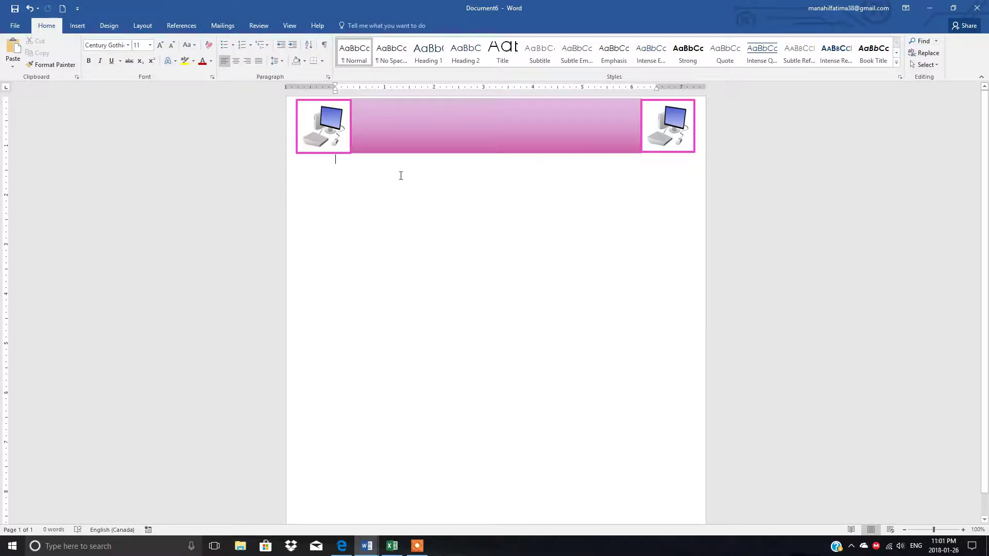
Step: Undo the last change, retype 'Saima Aca', then add the phone number and the academy's e-mail address
key("ctrl+z")
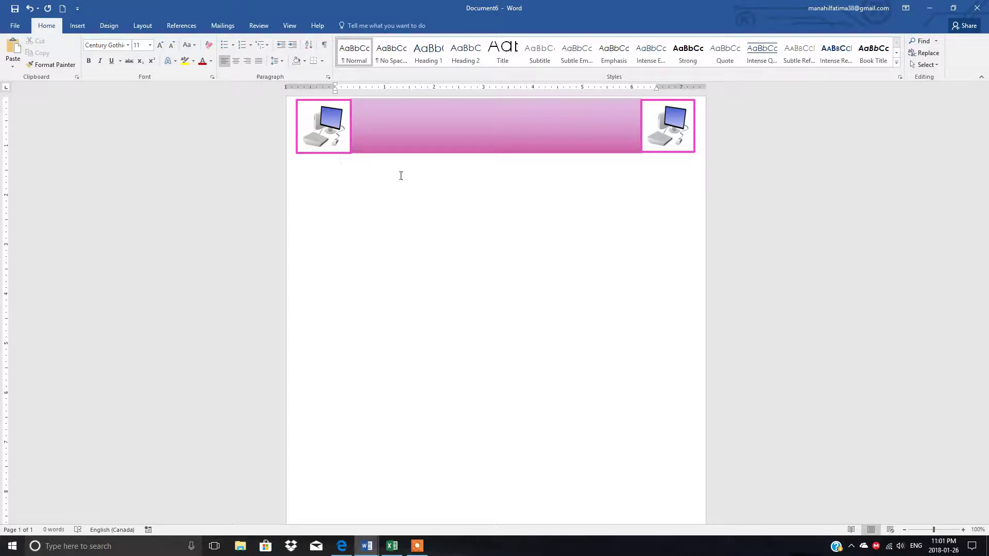
type("Saima Aca")
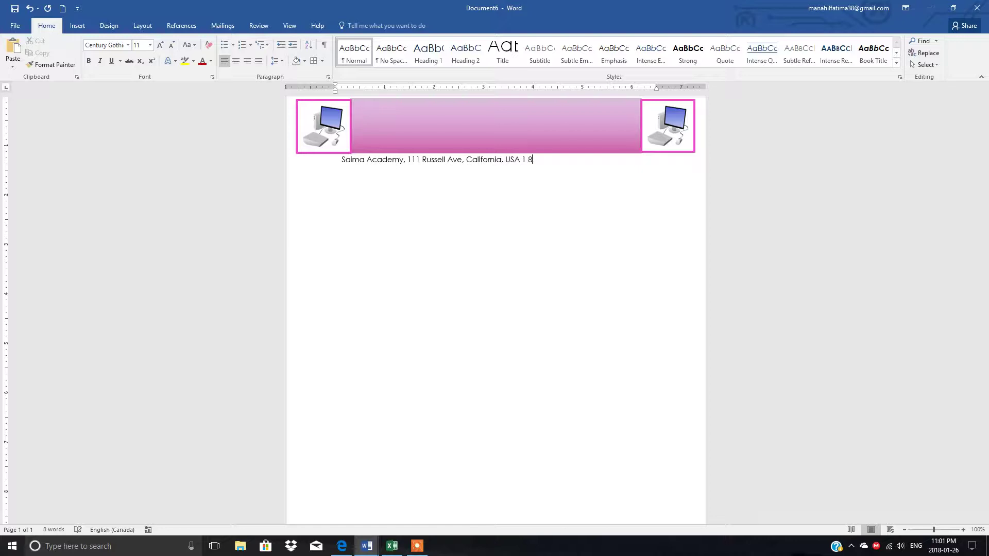
type("00")
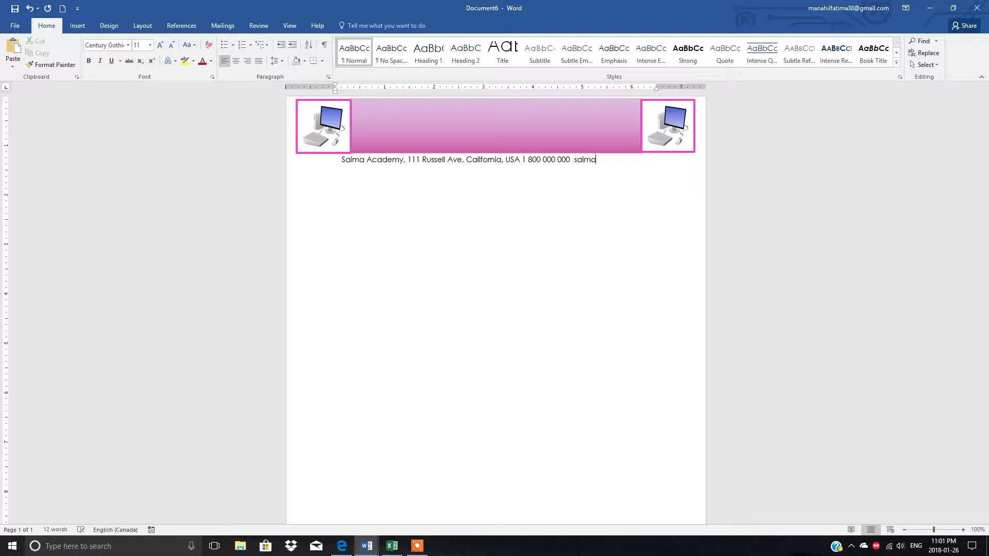
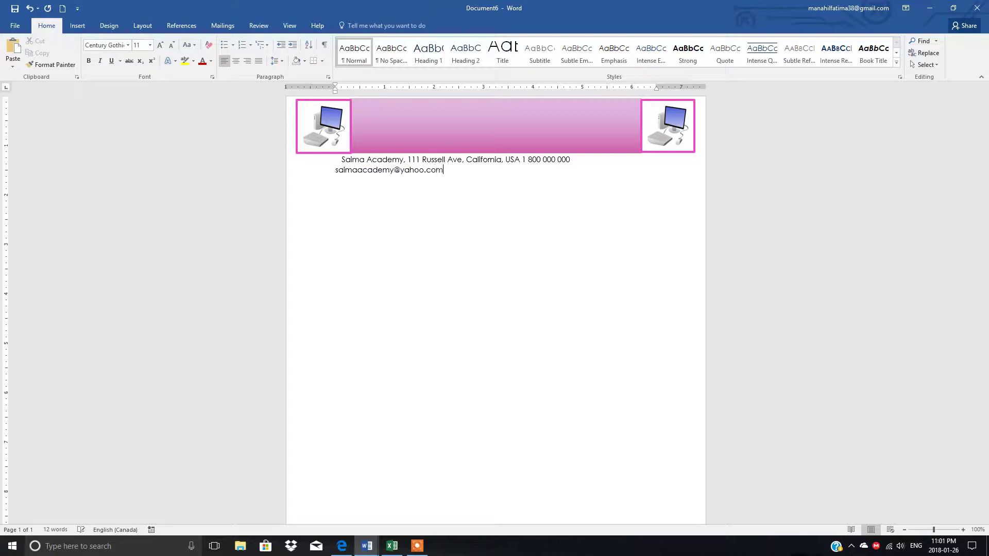
Step: Make the whole contact line bold at font size 10
left_click_drag(339, 161, 447, 176)
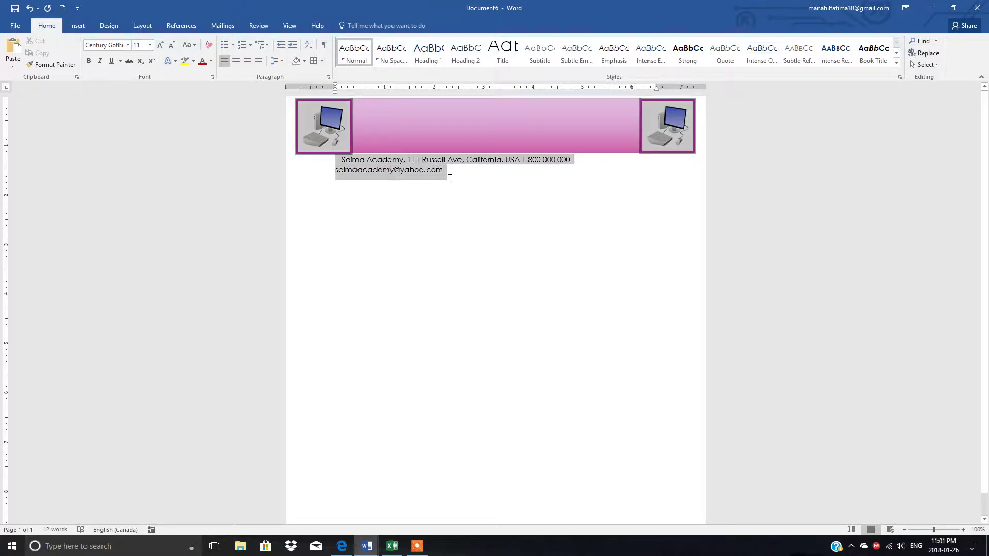
left_click(150, 46)
left_click(138, 76)
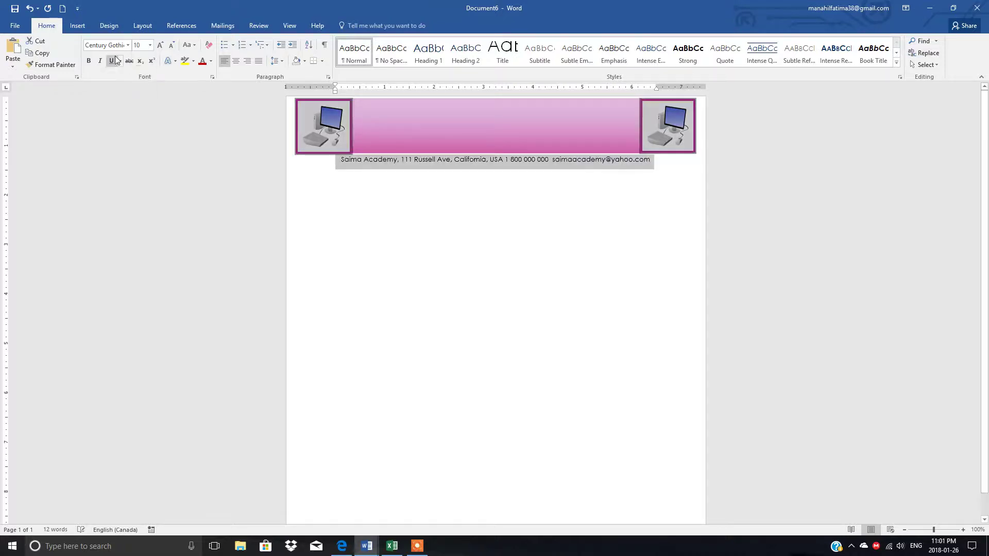
left_click(88, 61)
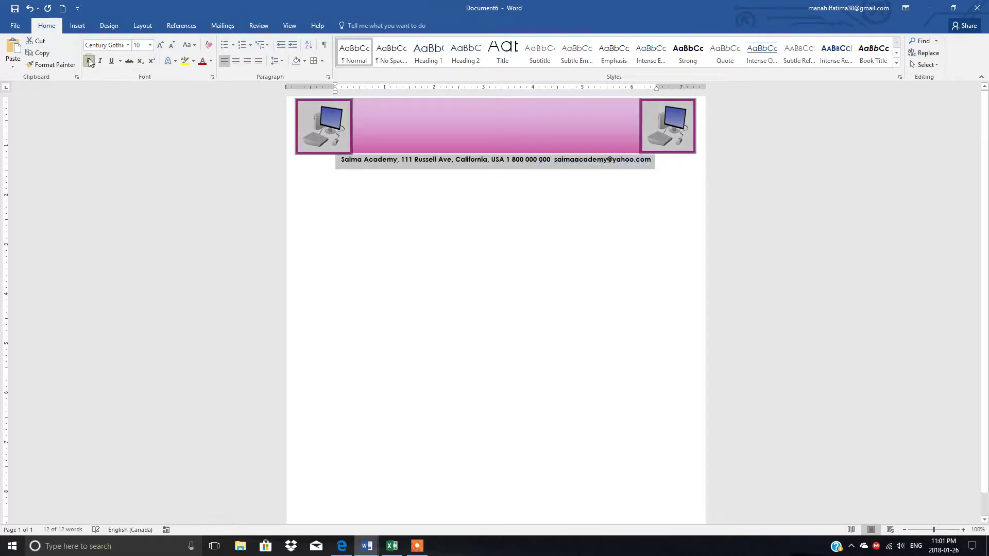
Step: Ignore the spelling flag on the e-mail address once
left_click(558, 174)
right_click(573, 160)
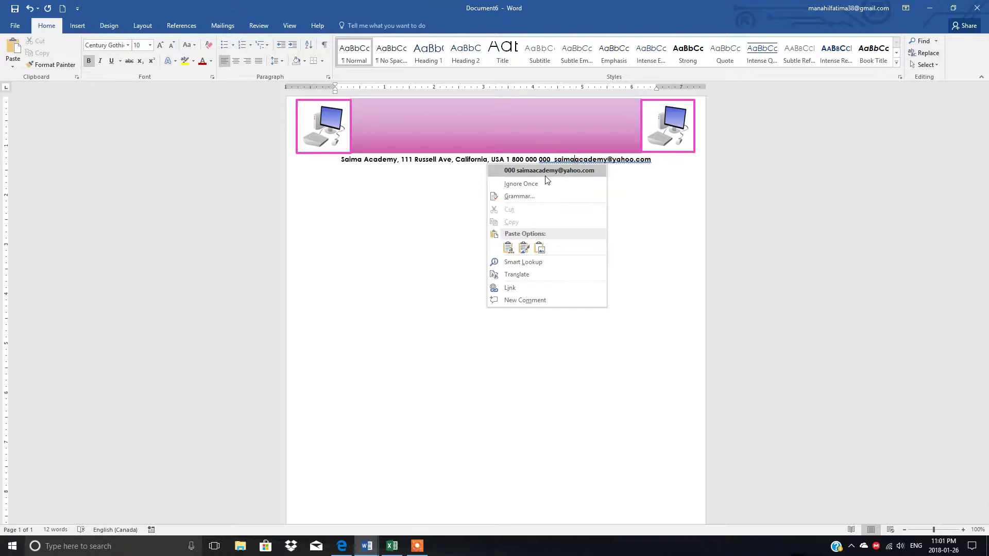
left_click(533, 184)
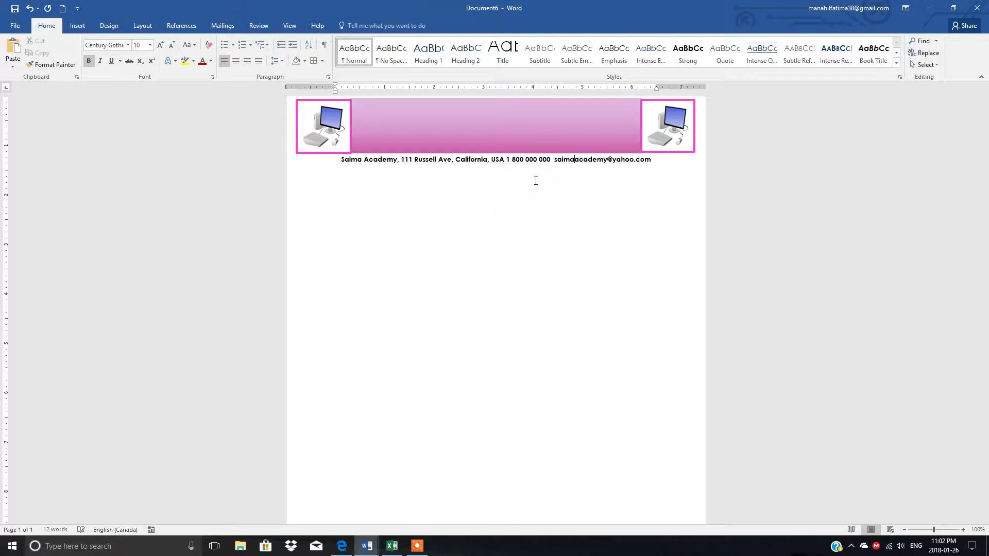
Step: Add the text 'Saima Academy' inside the pink banner shape and select it
left_click(396, 118)
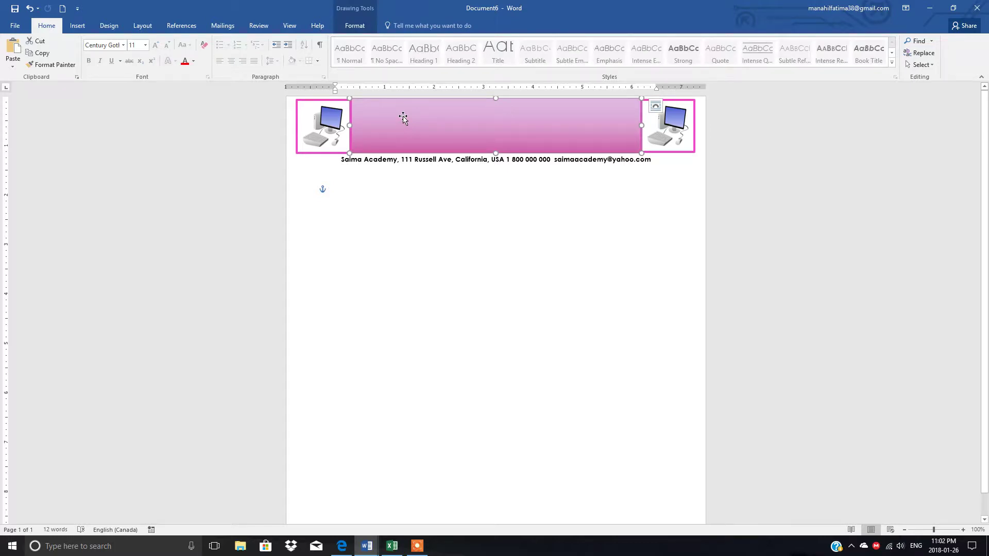
right_click(403, 117)
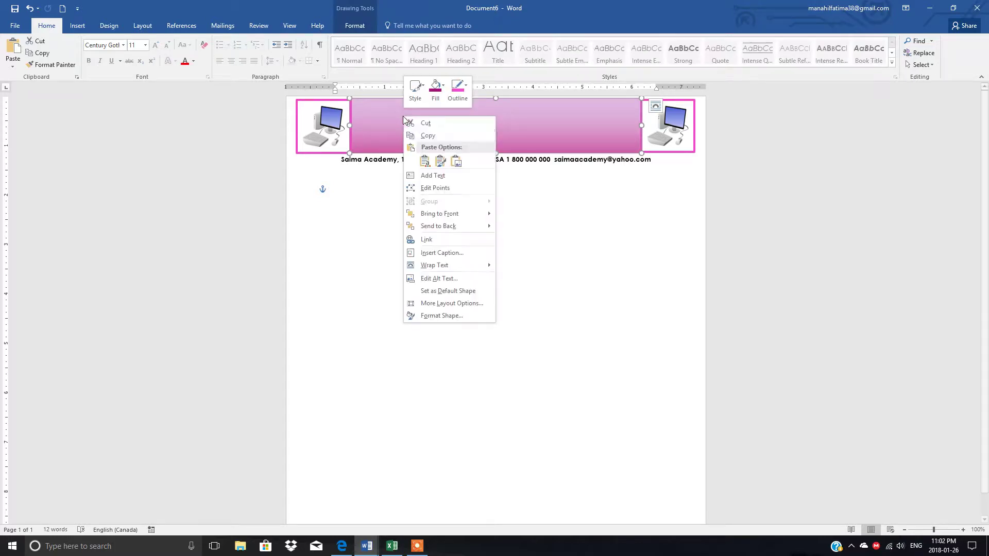
left_click(432, 177)
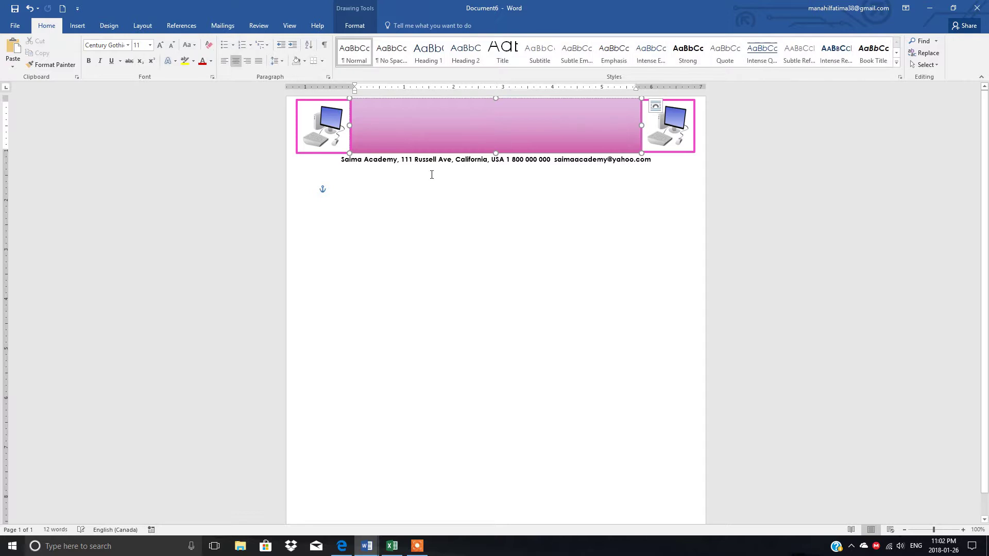
type("Sa")
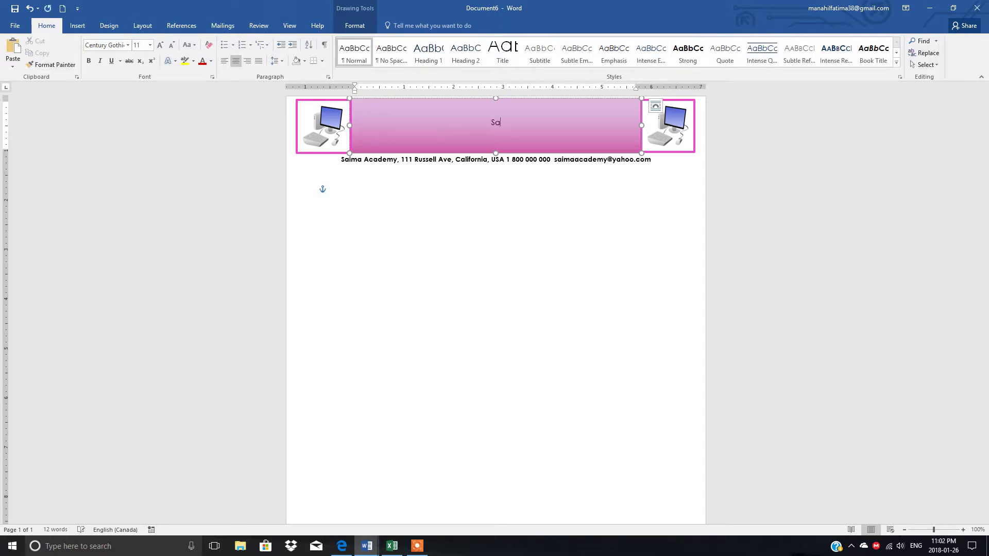
type("ima Academy")
left_click_drag(529, 122, 455, 122)
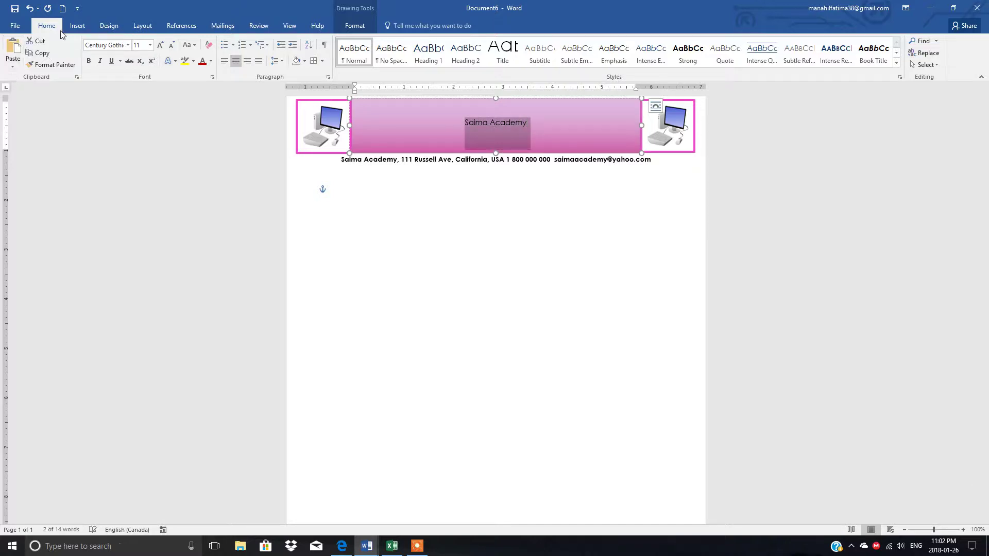
Step: Make the banner title bold at size 36, keeping the font colour black
left_click(88, 60)
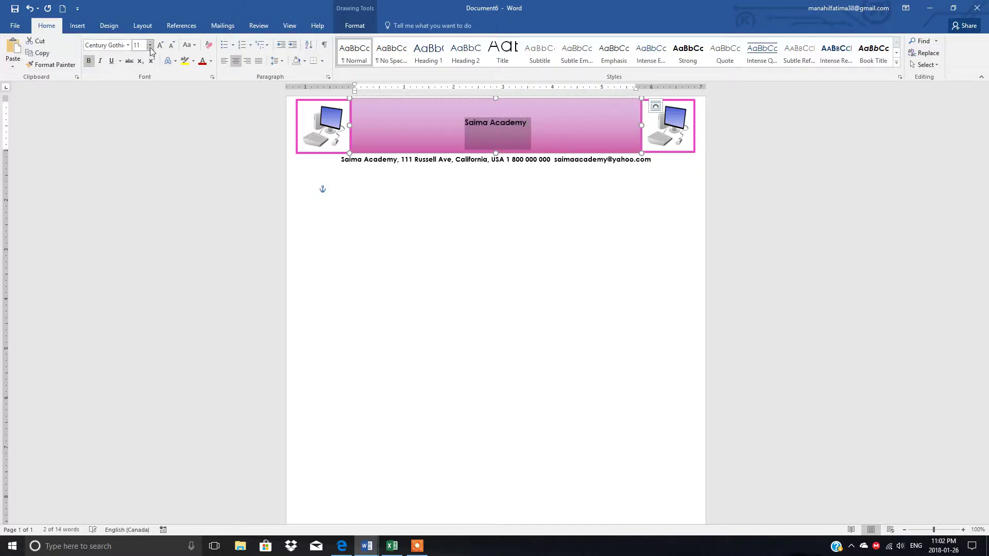
left_click(149, 46)
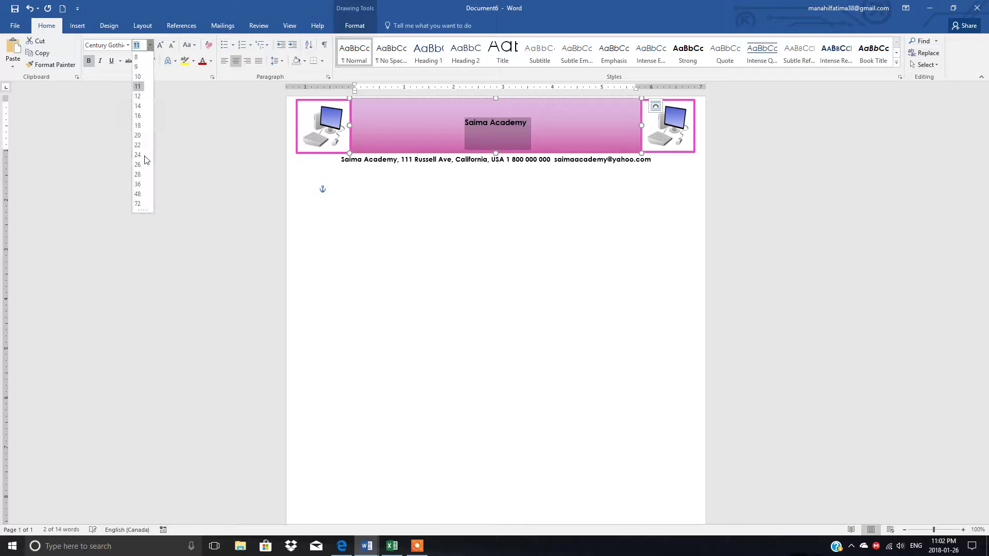
left_click(138, 185)
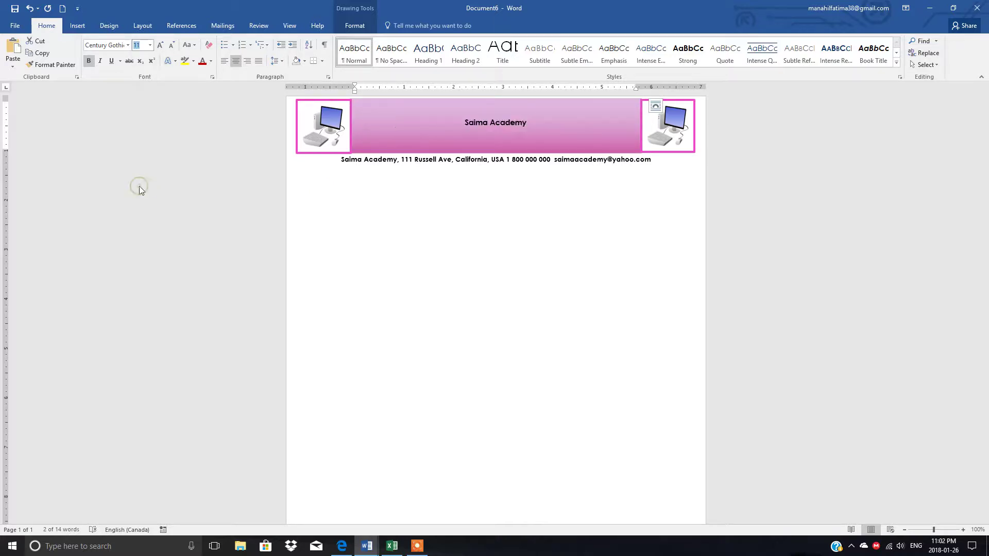
left_click(210, 62)
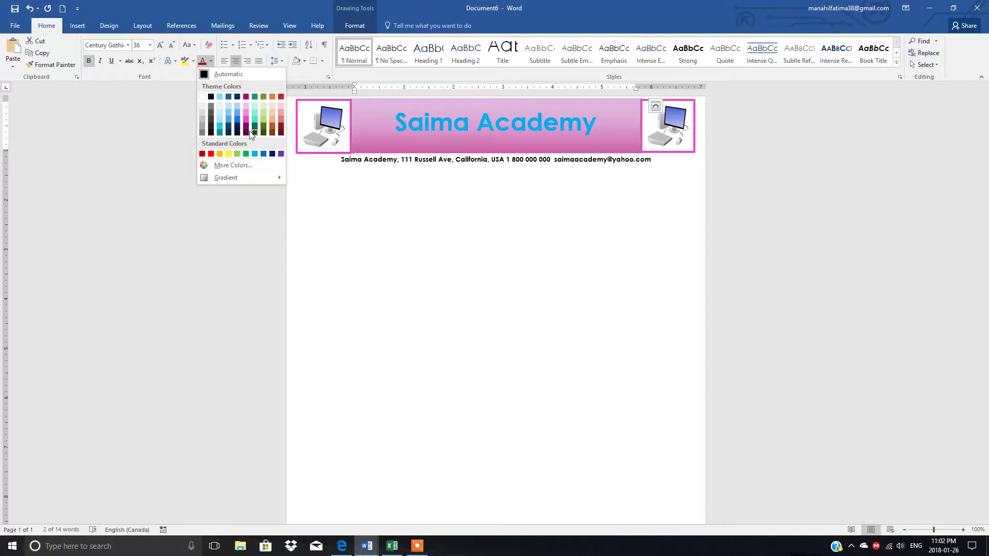
left_click(354, 201)
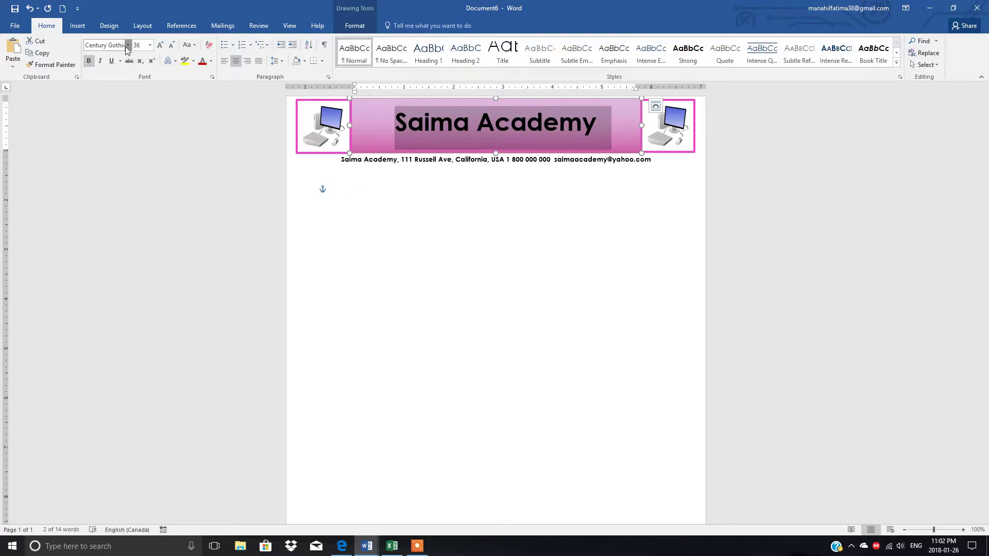
Step: Set the banner title's font to Arial Black, after briefly trying Algerian
left_click(127, 46)
left_click(127, 46)
left_click(127, 46)
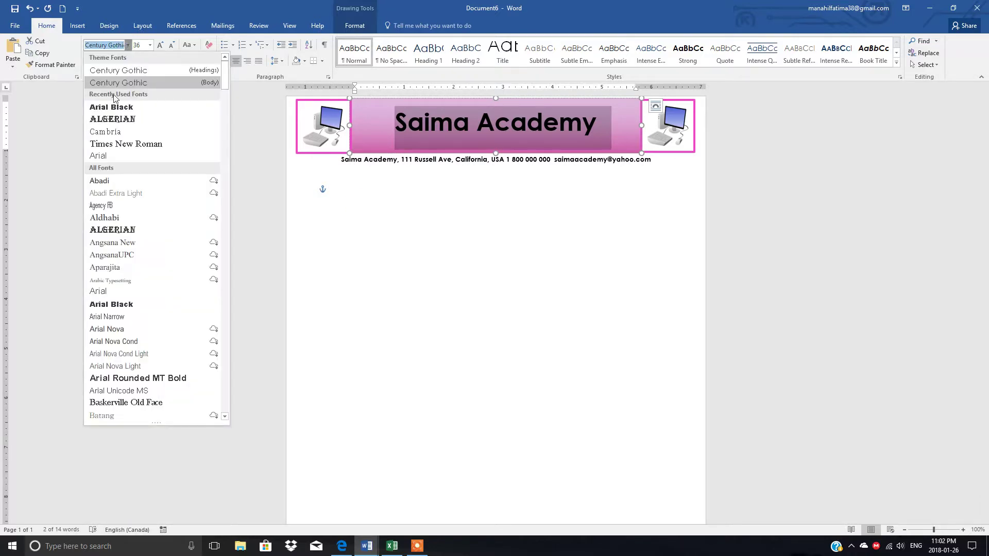
left_click(108, 120)
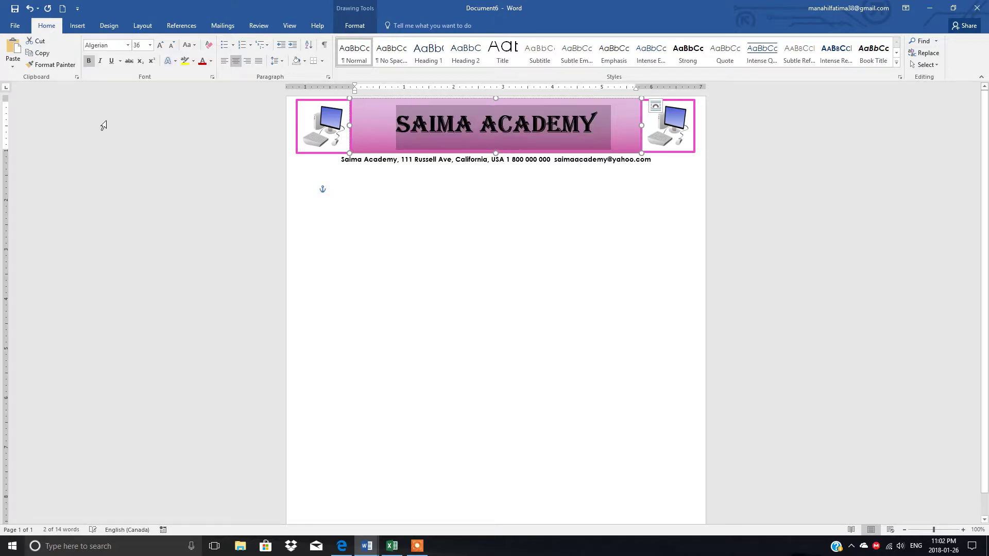
left_click(127, 45)
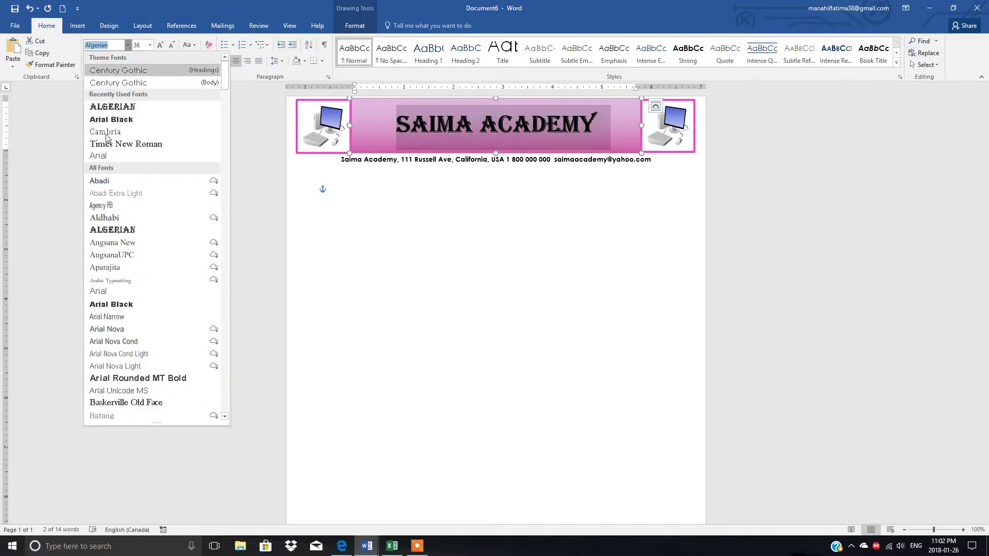
left_click(103, 304)
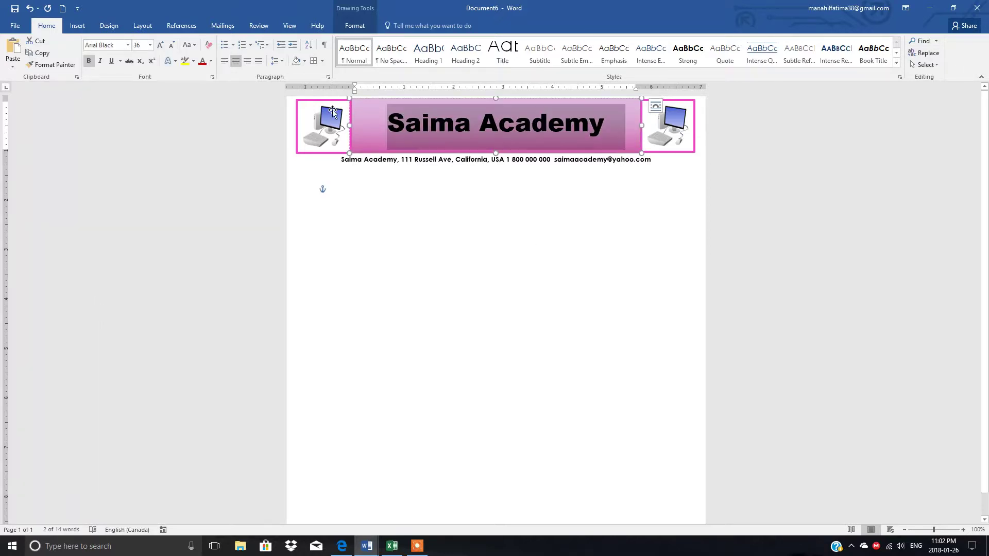
left_click(326, 125)
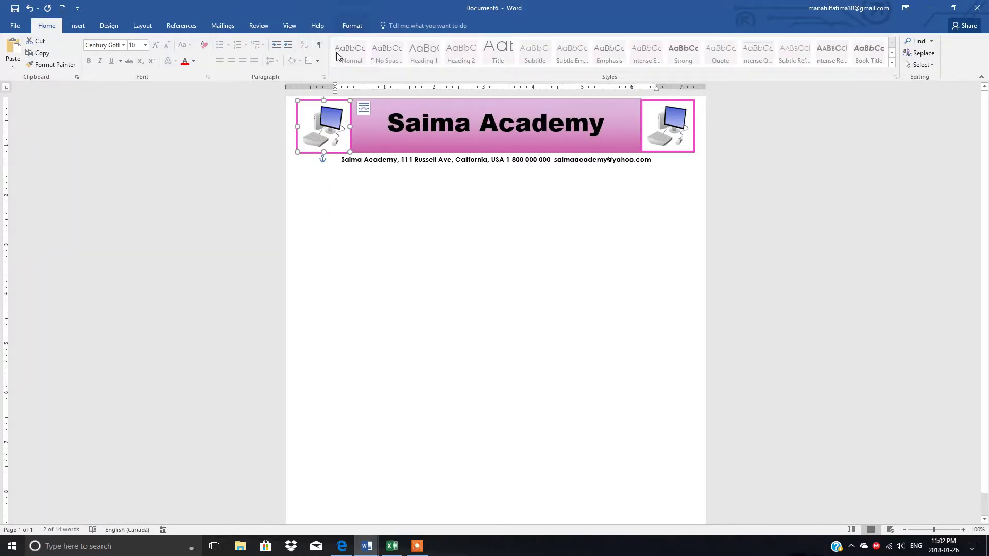
left_click(352, 27)
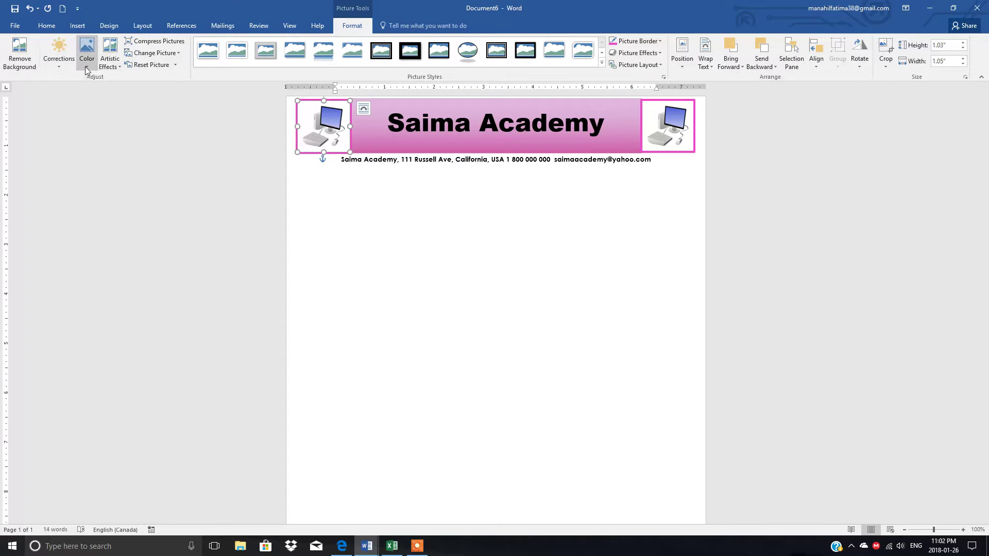
left_click(86, 66)
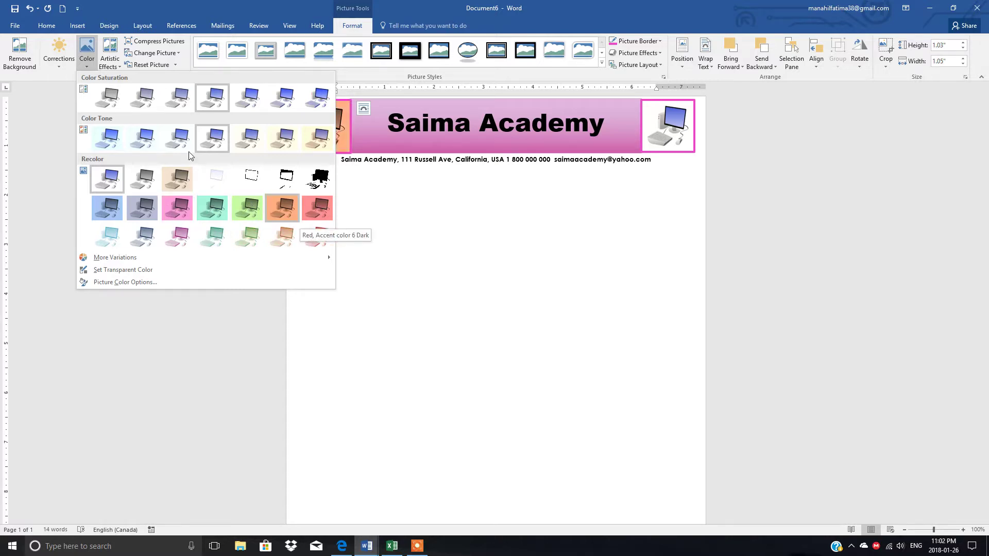
left_click(57, 64)
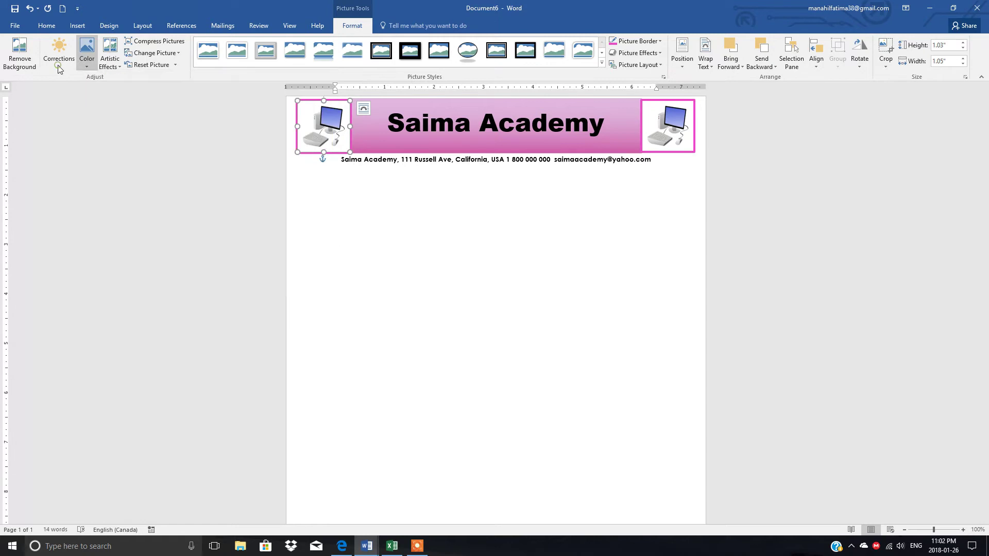
left_click(58, 65)
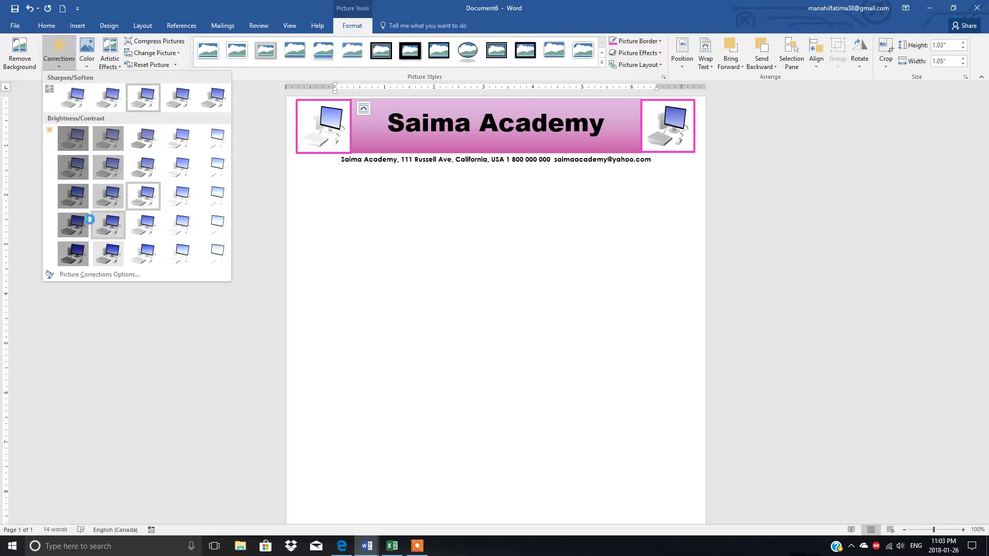
left_click(536, 215)
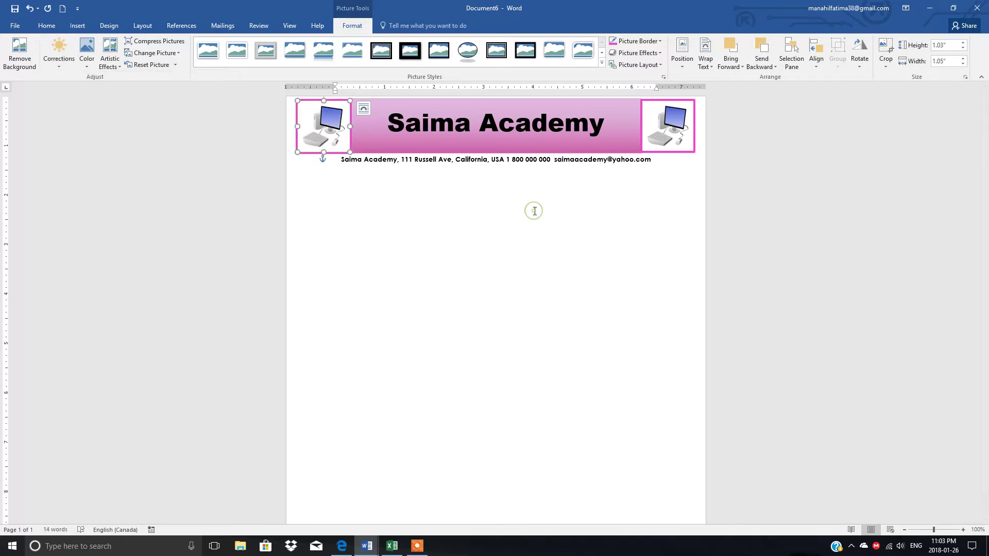
left_click(449, 203)
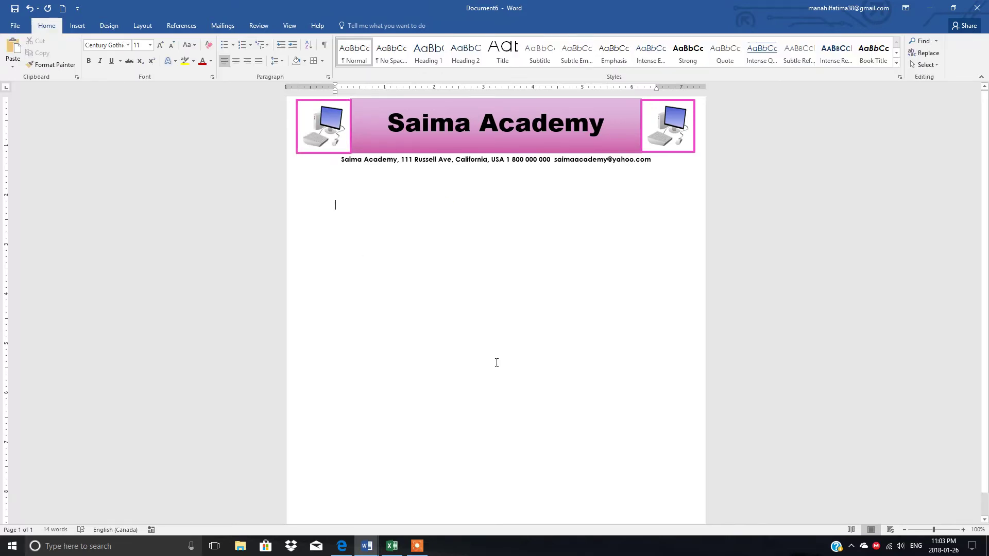